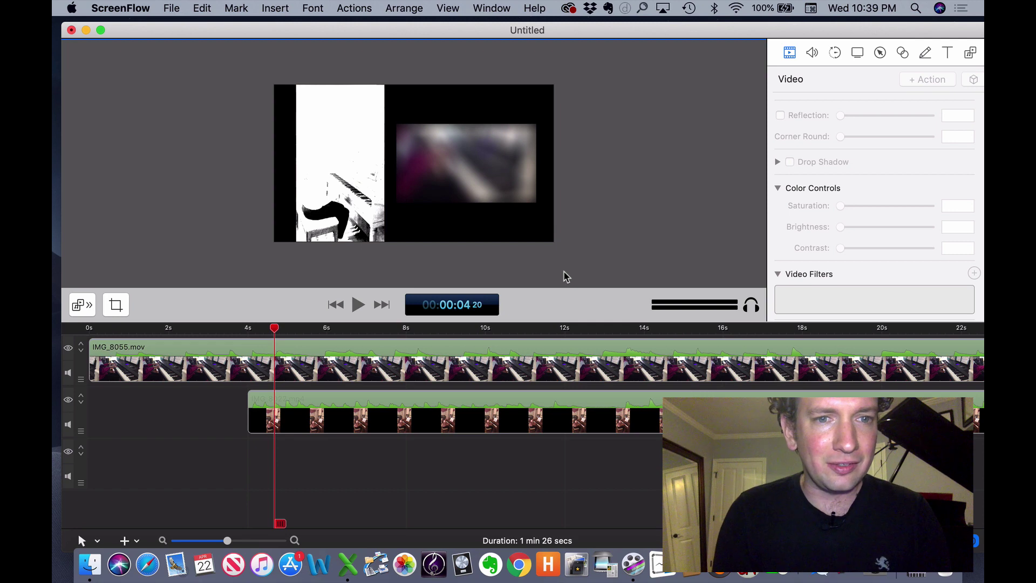
Rewind to the start, play the duet and stop at about 00:00:12.
{"action": "left_click", "coordinate": [104, 328]}
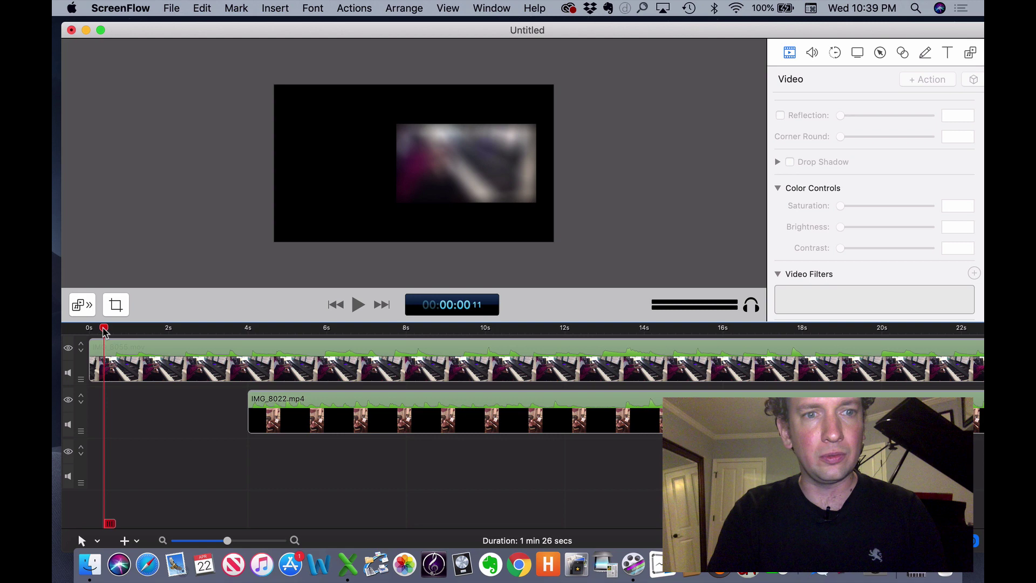
{"action": "key", "text": "space"}
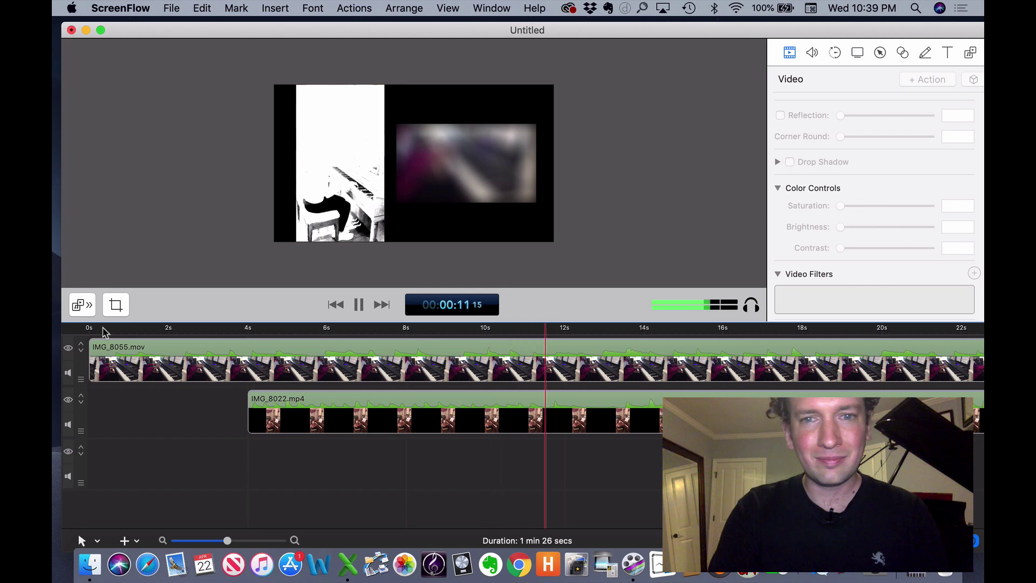
{"action": "key", "text": "space"}
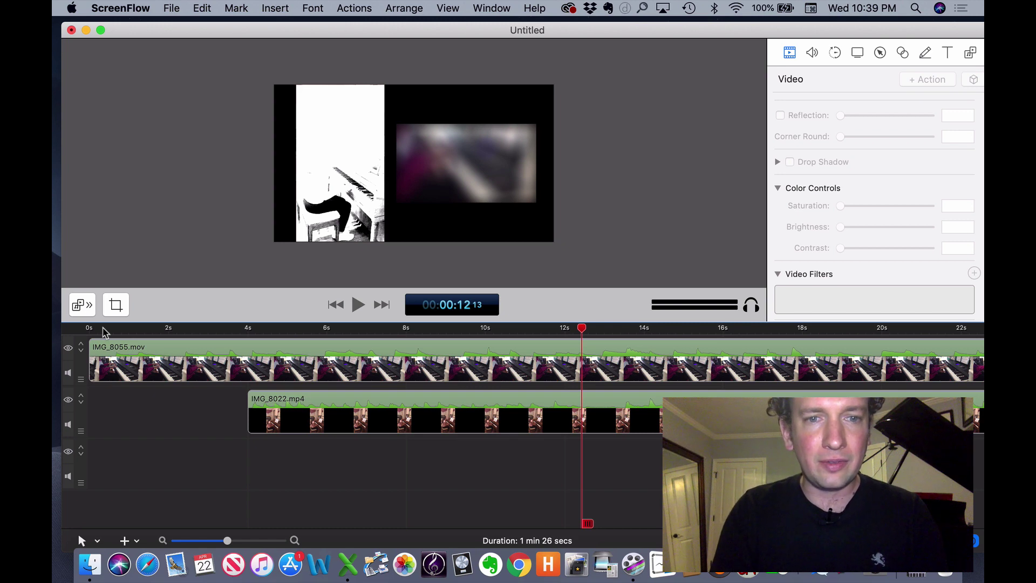
{"action": "mouse_move", "coordinate": [315, 413]}
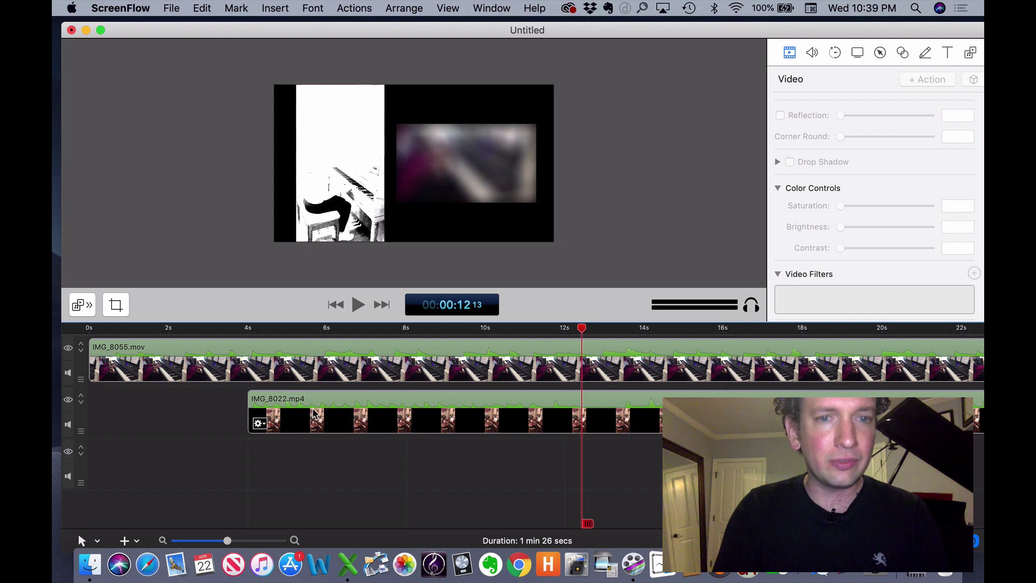
Detach the audio of IMG_8022.mp4 onto its own track and select that audio clip.
{"action": "left_click", "coordinate": [314, 415]}
{"action": "right_click", "coordinate": [314, 415]}
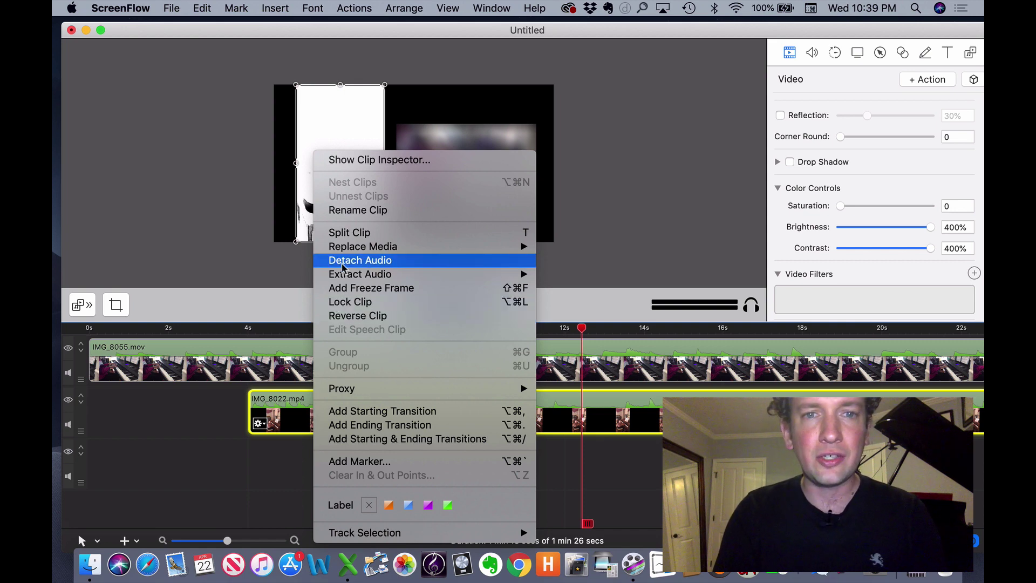
{"action": "left_click", "coordinate": [342, 265]}
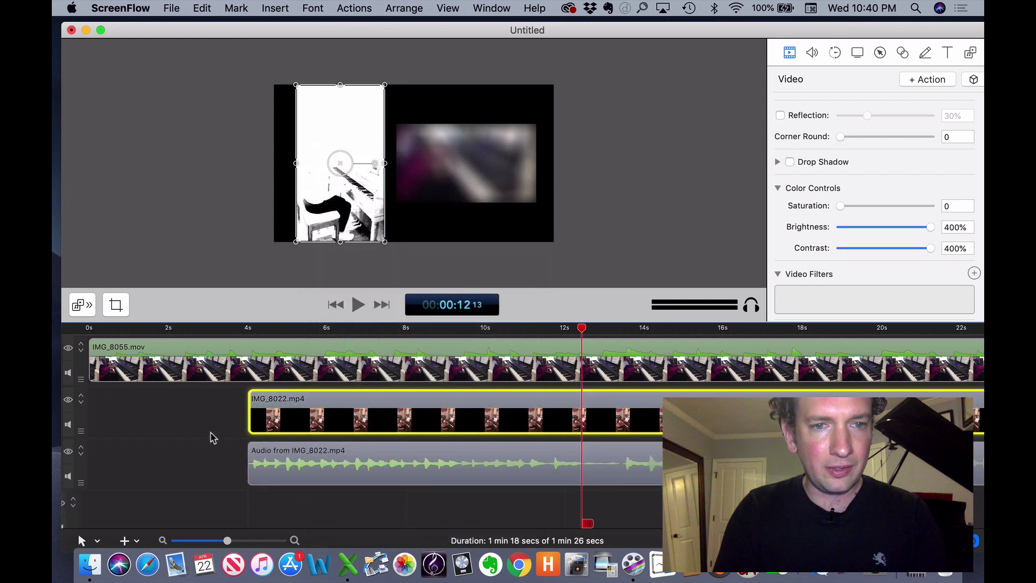
{"action": "left_click", "coordinate": [316, 470]}
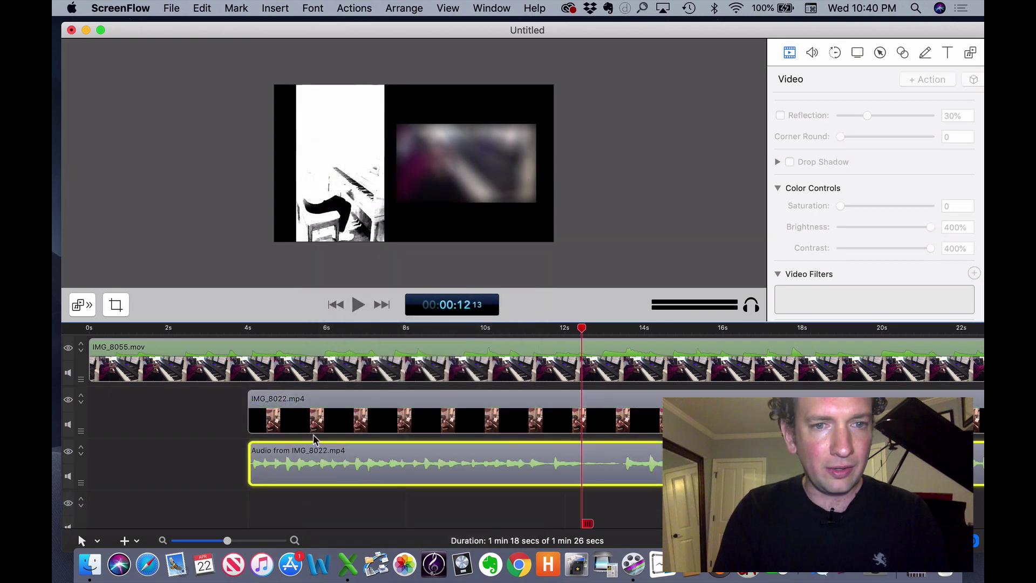
{"action": "left_click", "coordinate": [320, 423]}
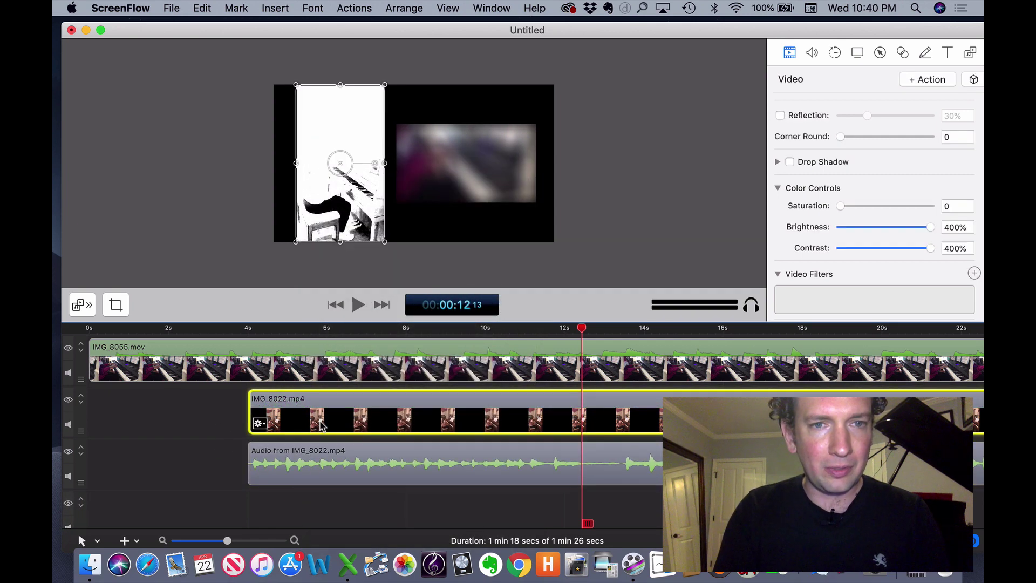
{"action": "left_click", "coordinate": [324, 463]}
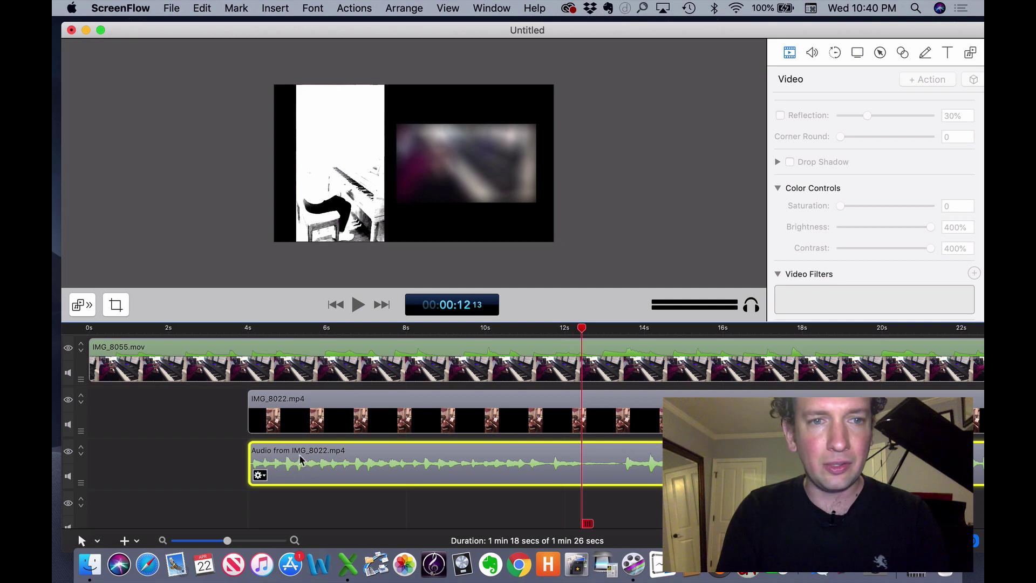
{"action": "mouse_move", "coordinate": [199, 364]}
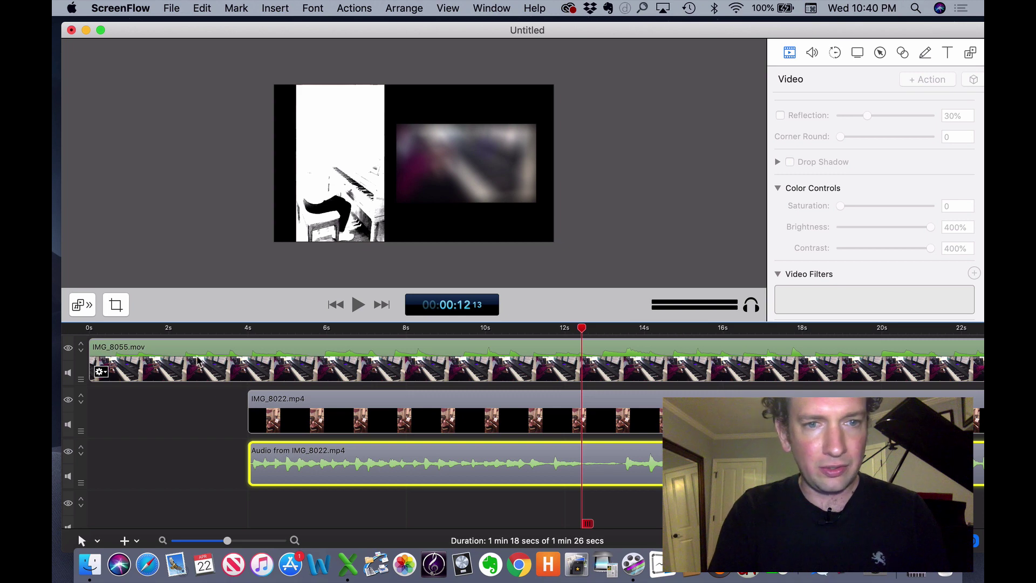
Delete the IMG_8055.mov and IMG_8022.mp4 video clips and move the audio clip to 0 seconds.
{"action": "left_click", "coordinate": [200, 361]}
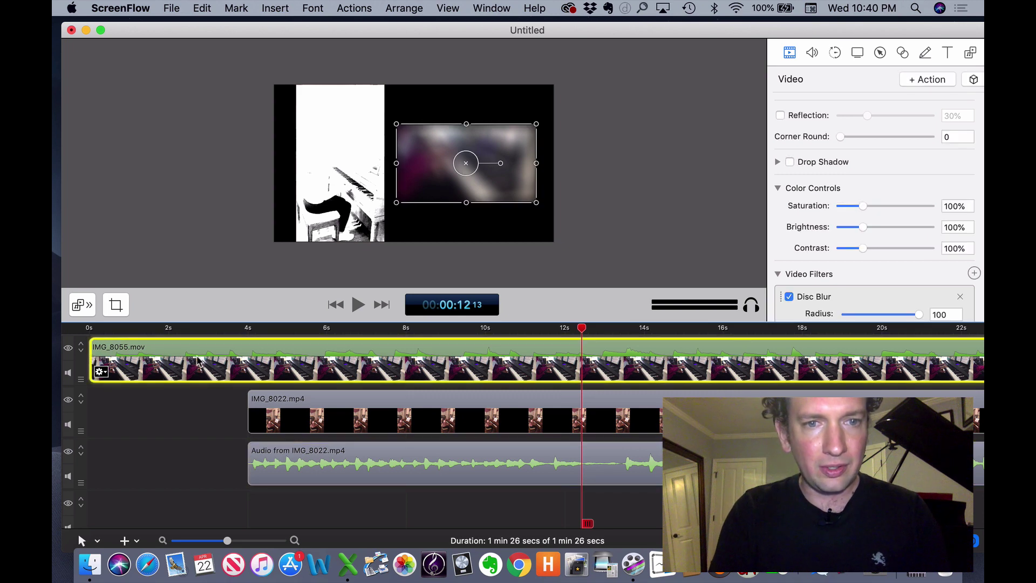
{"action": "left_click", "coordinate": [328, 411], "text": "shift"}
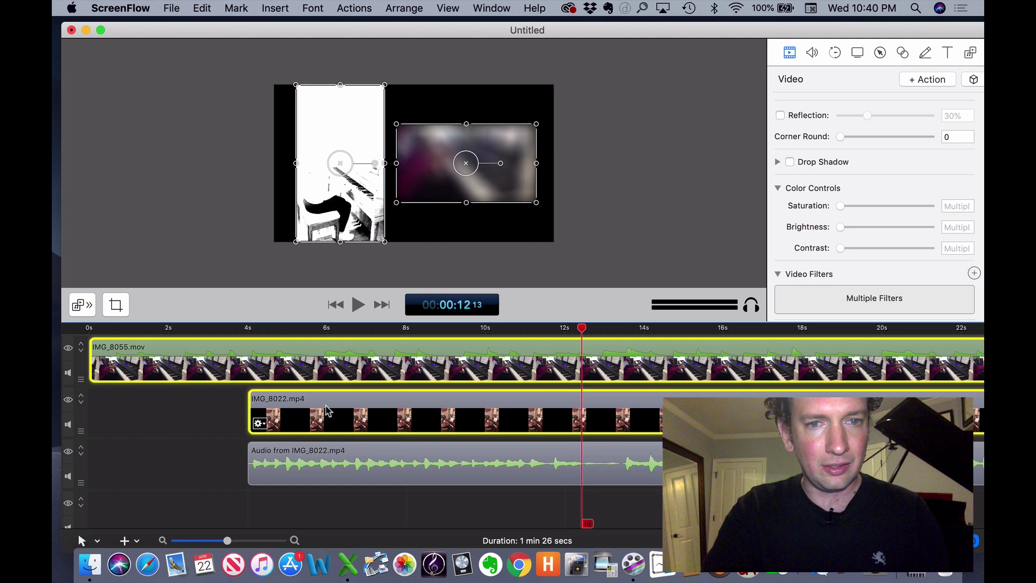
{"action": "key", "text": "Delete"}
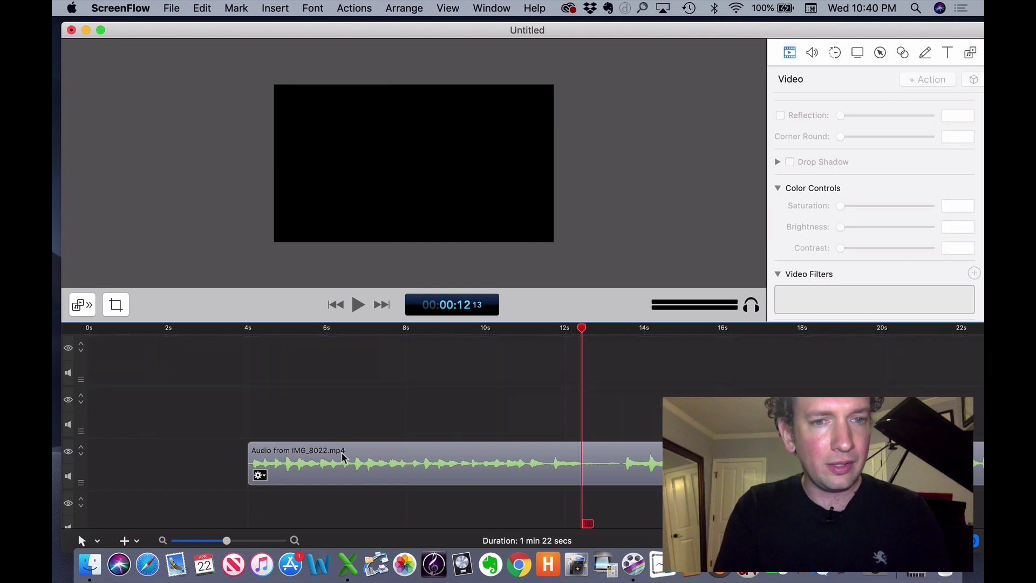
{"action": "left_click_drag", "start_coordinate": [341, 458], "coordinate": [170, 471]}
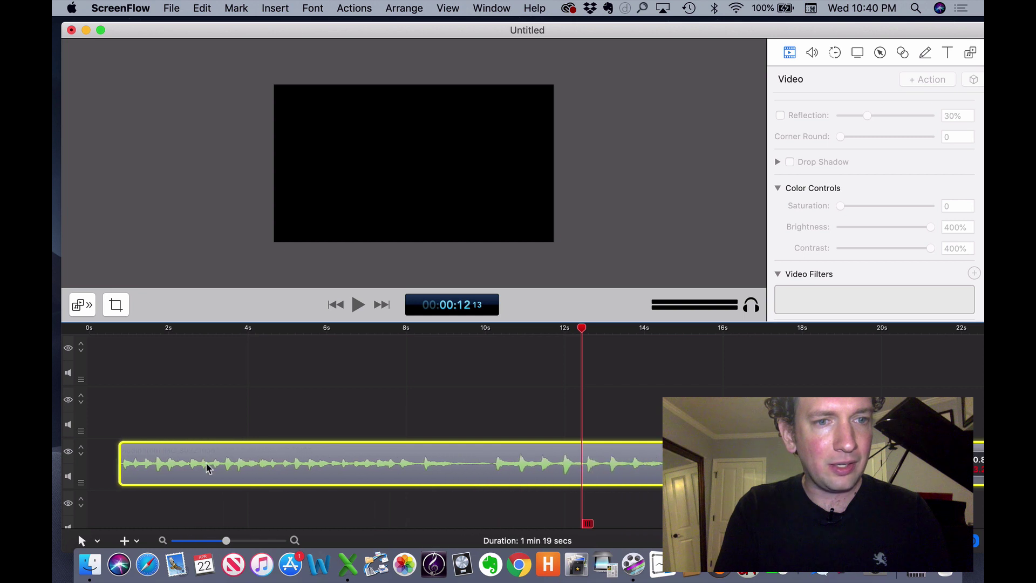
Export with Manual settings and the AAC - Audio Only preset, overwriting Piano Raw.m4a on the Desktop.
{"action": "left_click", "coordinate": [171, 8]}
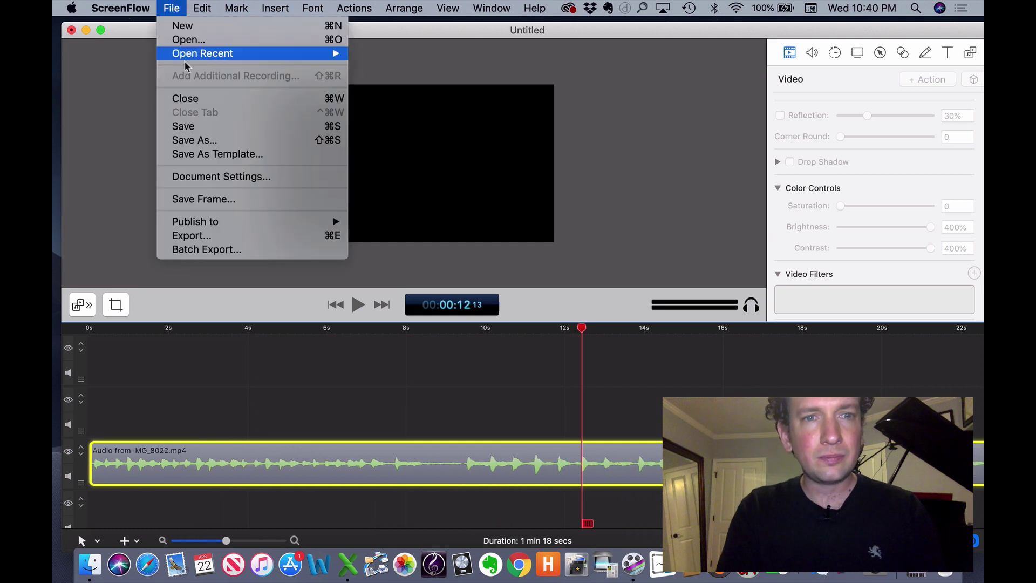
{"action": "left_click", "coordinate": [198, 235]}
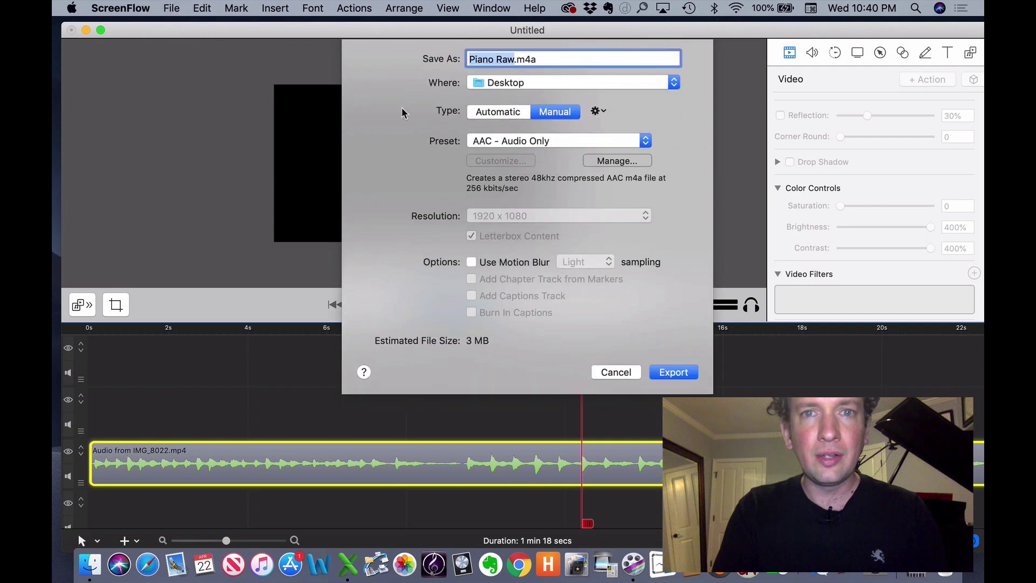
{"action": "left_click", "coordinate": [498, 112]}
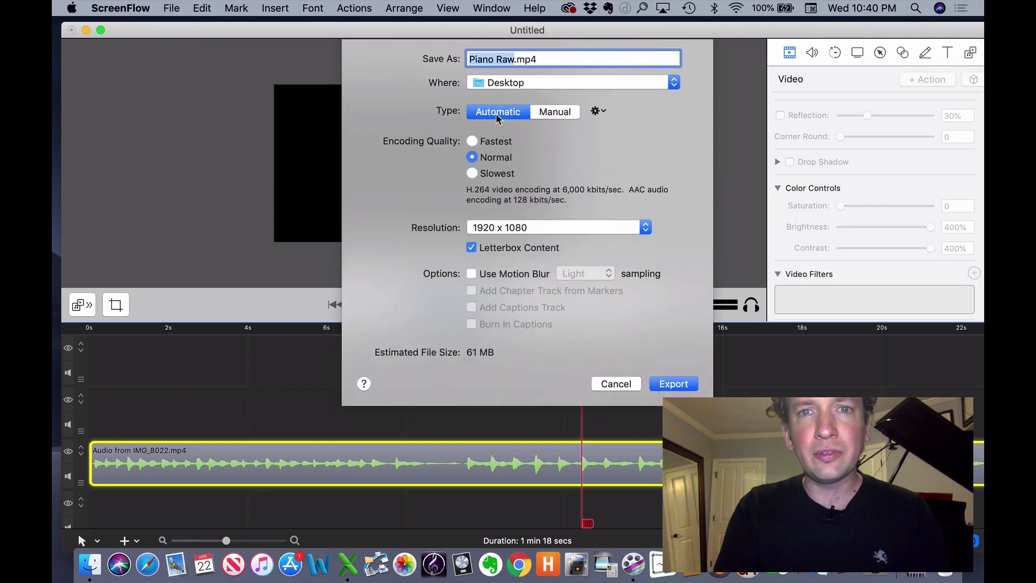
{"action": "left_click", "coordinate": [557, 117]}
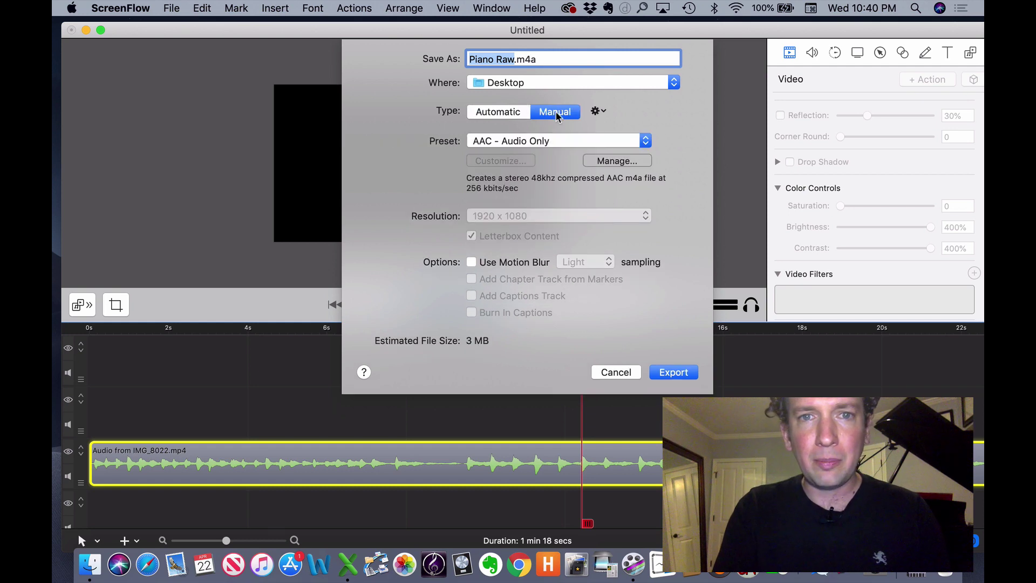
{"action": "left_click", "coordinate": [534, 142]}
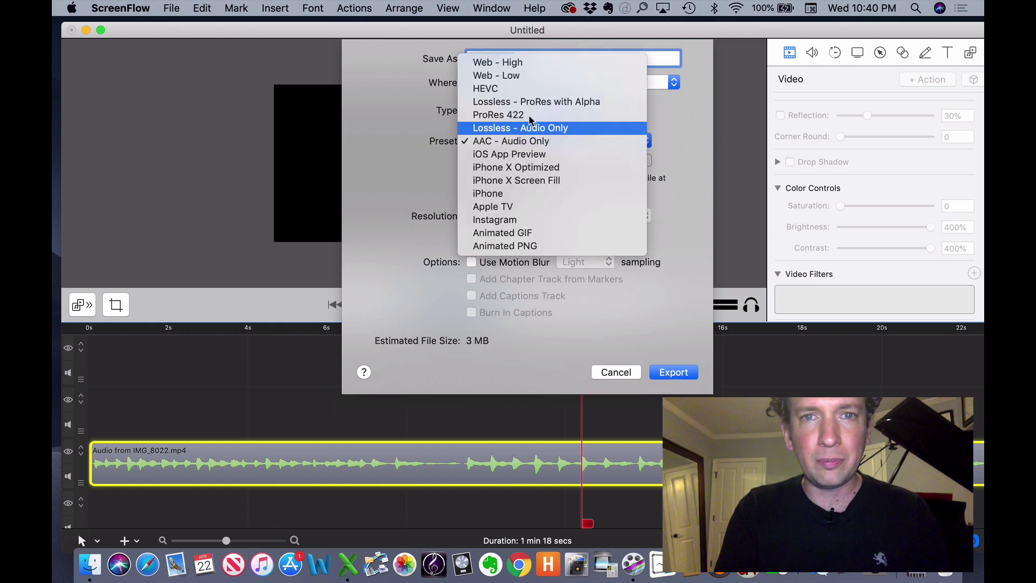
{"action": "left_click", "coordinate": [524, 143]}
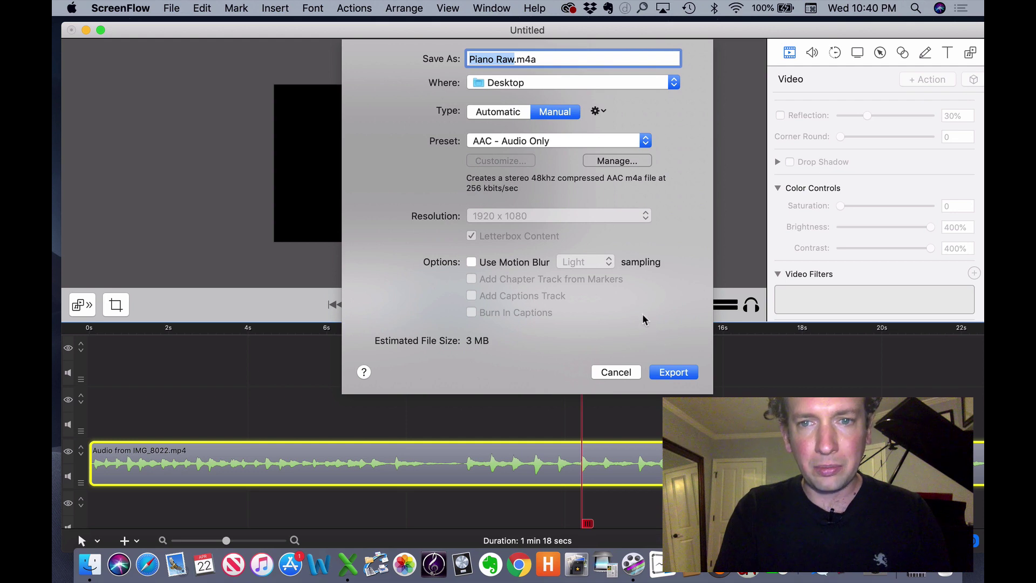
{"action": "left_click", "coordinate": [668, 373]}
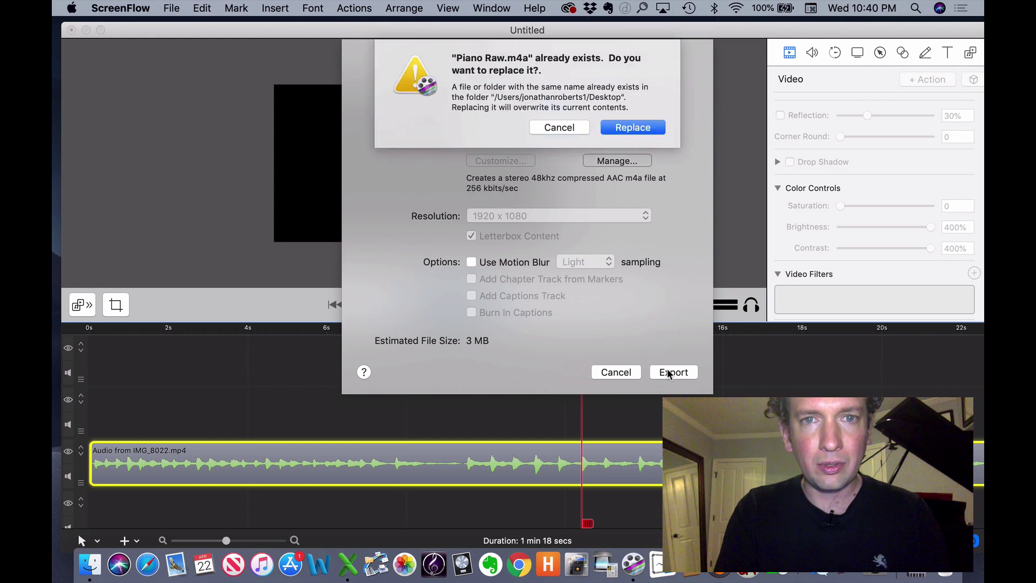
{"action": "left_click", "coordinate": [632, 127]}
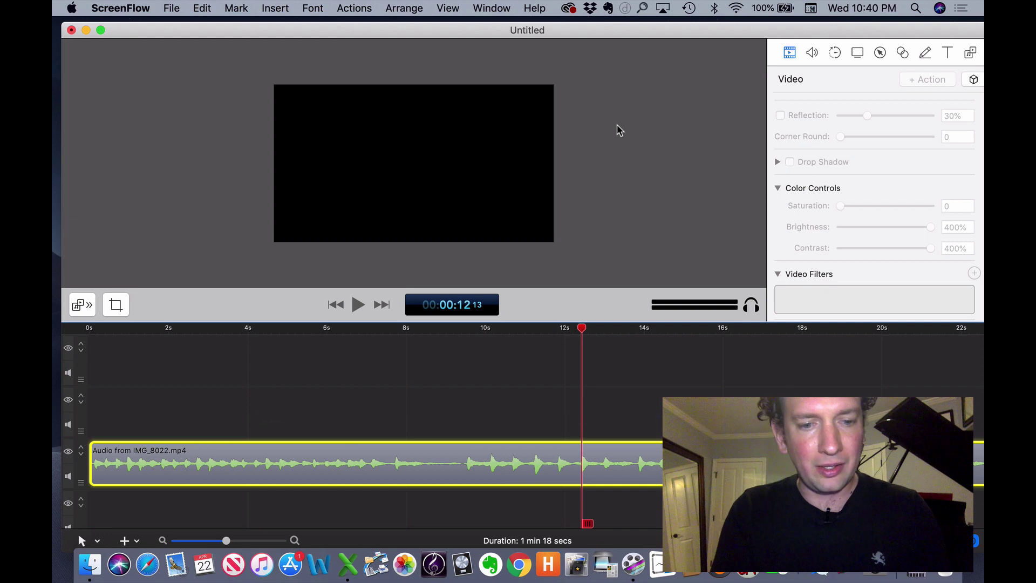
Undo twice to restore the deleted video clips and move the ScreenFlow window aside.
{"action": "key", "text": "super+z"}
{"action": "key", "text": "super+z"}
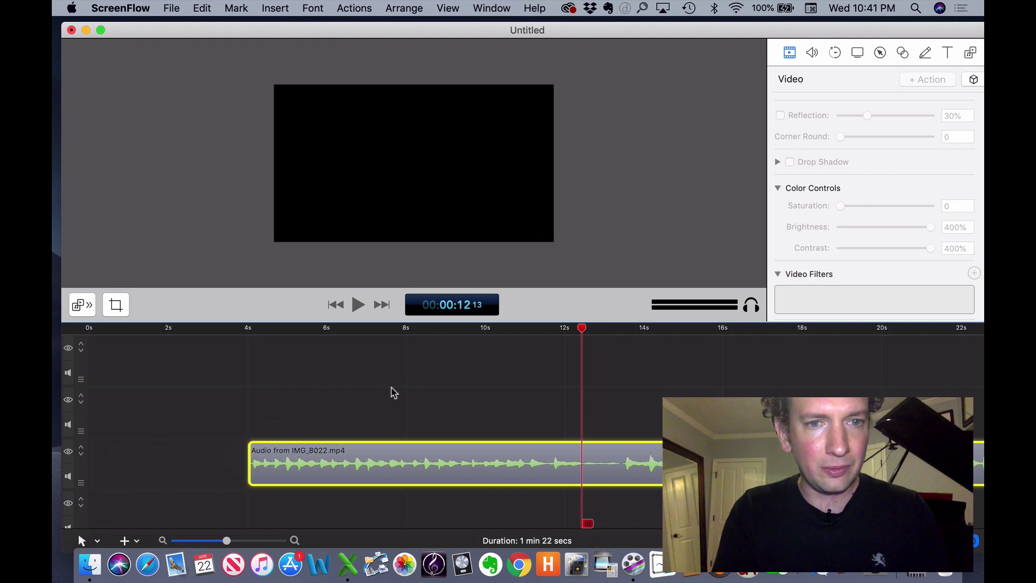
{"action": "key", "text": "super+z"}
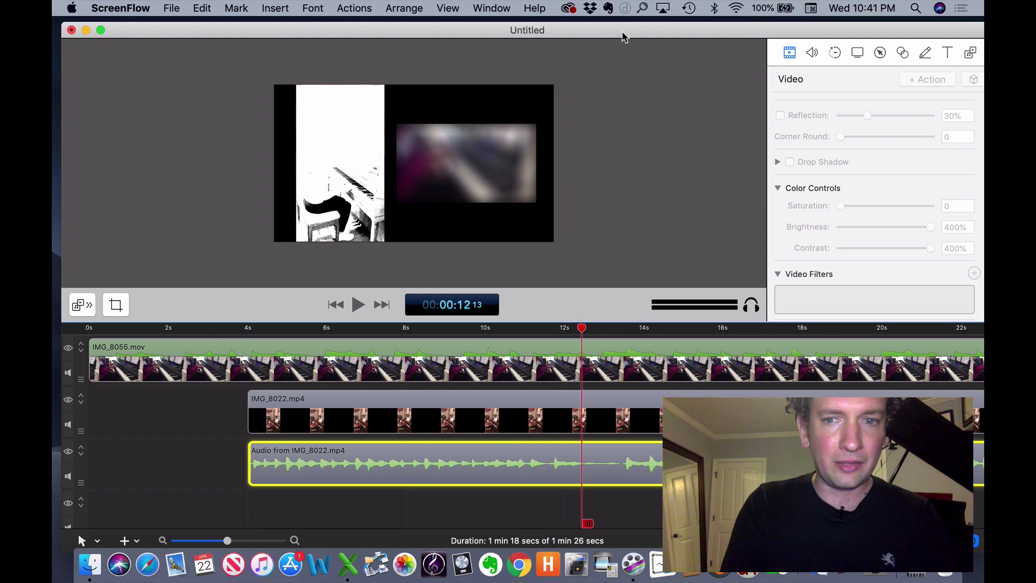
{"action": "left_click_drag", "start_coordinate": [623, 36], "coordinate": [533, 31]}
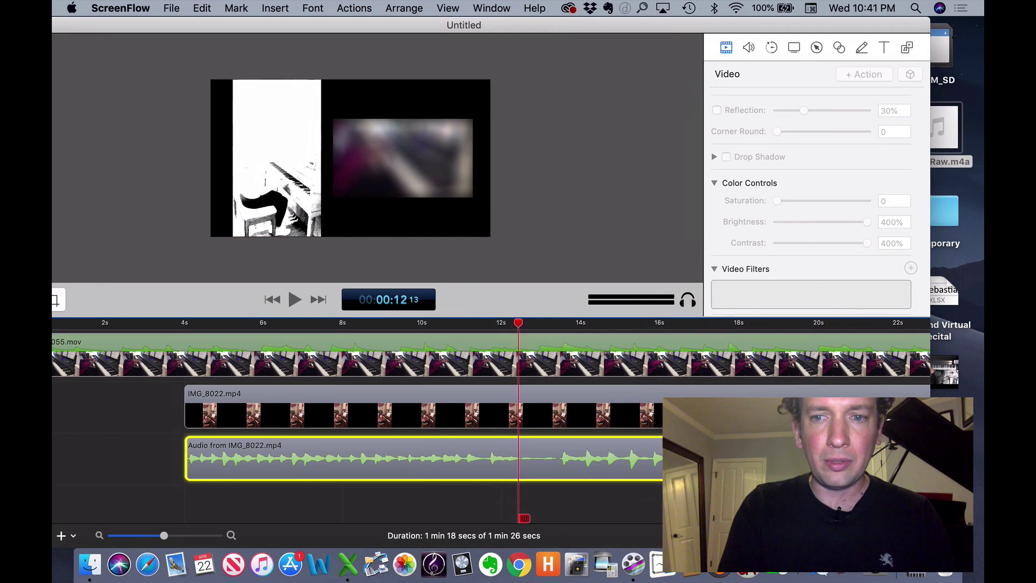
Switch to Melodyne singletrack and open Piano Raw.m4a from the Desktop for analysis.
{"action": "left_click", "coordinate": [850, 569]}
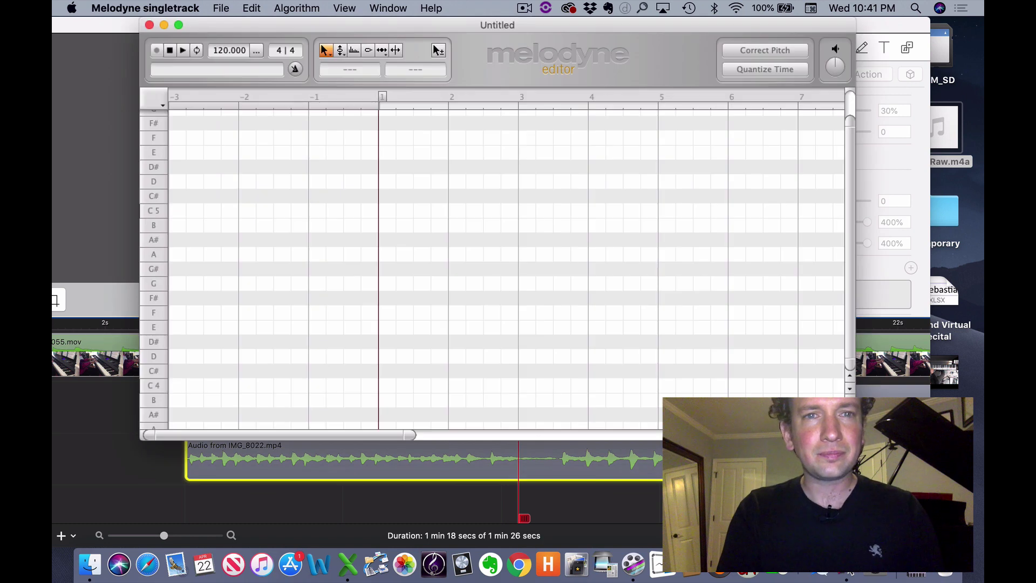
{"action": "left_click", "coordinate": [220, 9]}
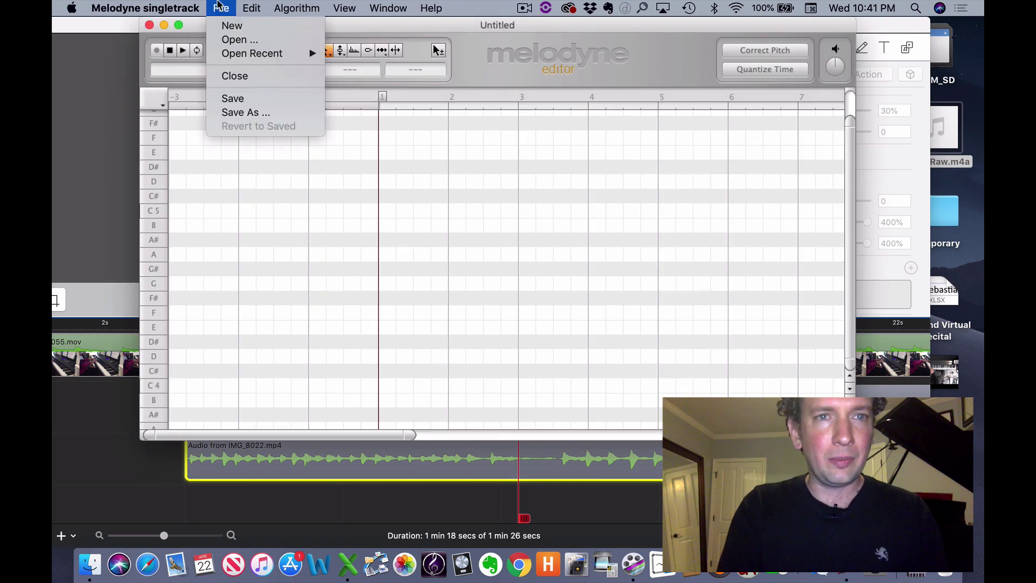
{"action": "left_click", "coordinate": [224, 39]}
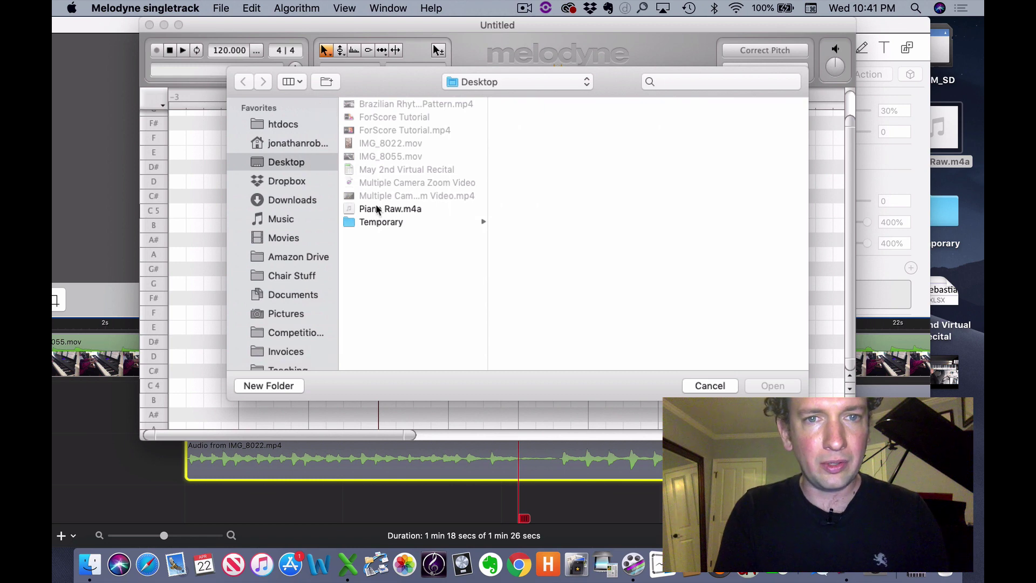
{"action": "left_click", "coordinate": [375, 209]}
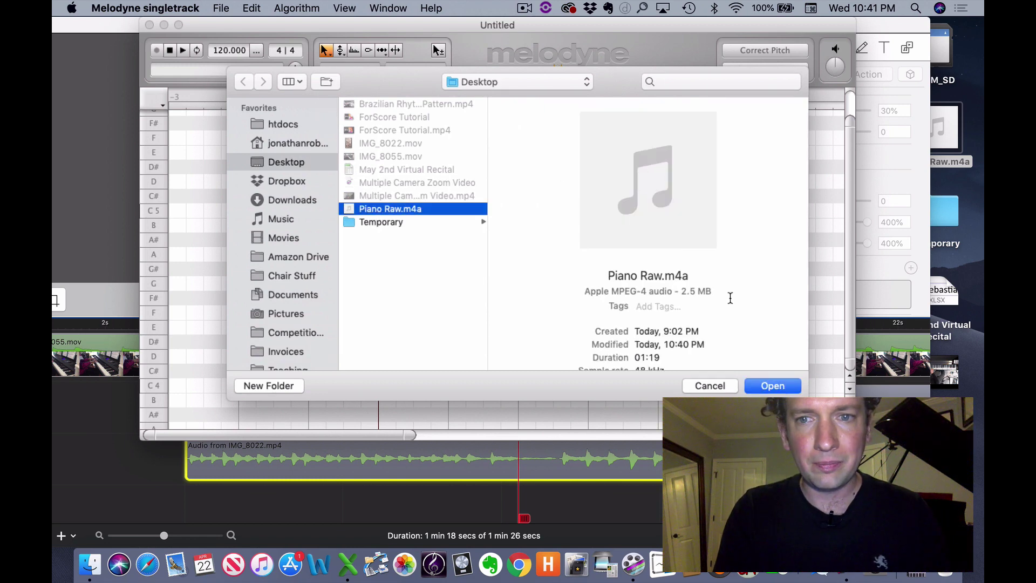
{"action": "left_click", "coordinate": [771, 386]}
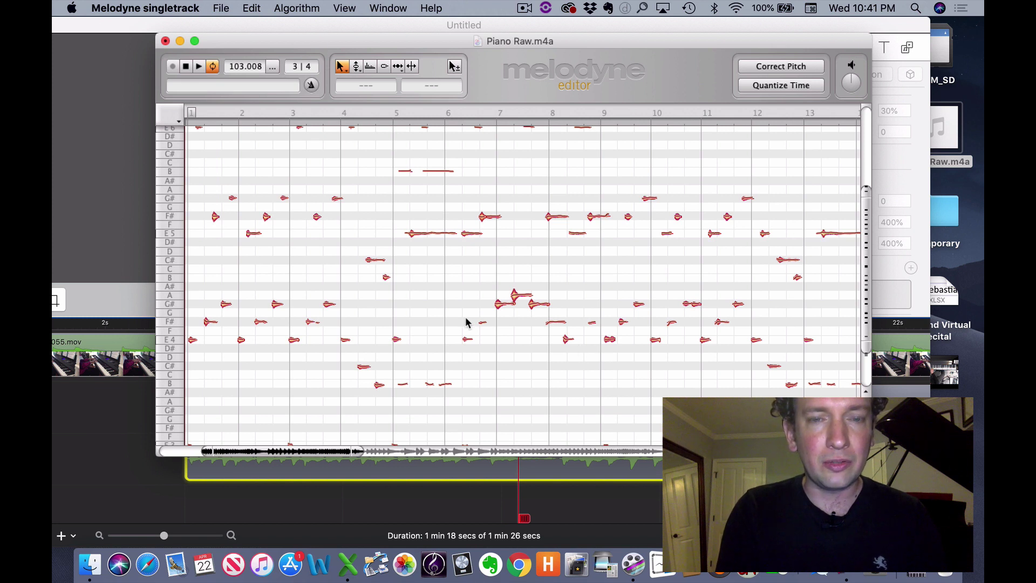
{"action": "scroll", "coordinate": [466, 323], "scroll_direction": "left", "scroll_amount": 3}
{"action": "scroll", "coordinate": [467, 324], "scroll_direction": "up", "scroll_amount": 3}
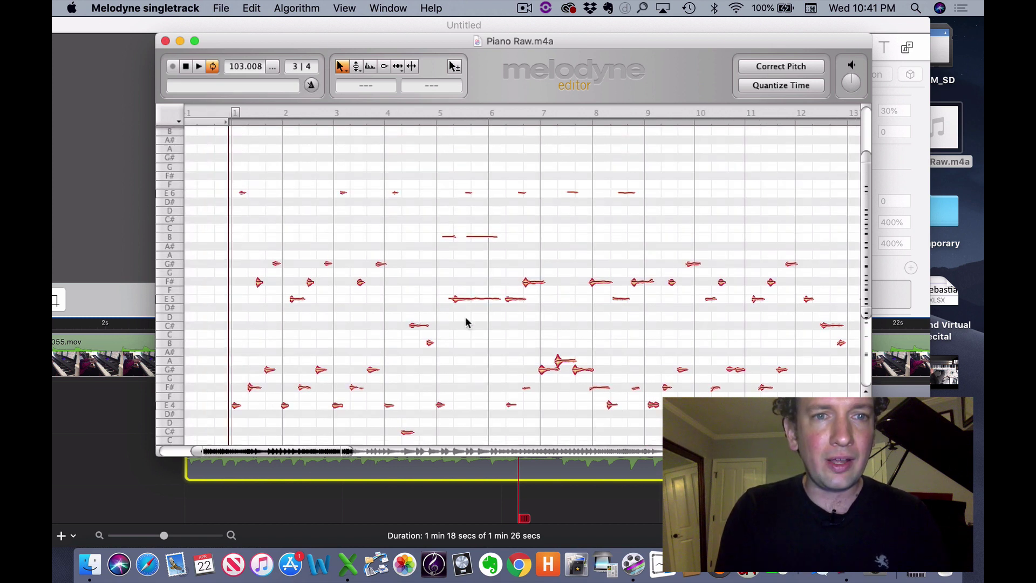
{"action": "scroll", "coordinate": [466, 323], "scroll_direction": "left", "scroll_amount": 3}
{"action": "scroll", "coordinate": [466, 323], "scroll_direction": "down", "scroll_amount": 3}
{"action": "scroll", "coordinate": [466, 323], "scroll_direction": "left", "scroll_amount": 1}
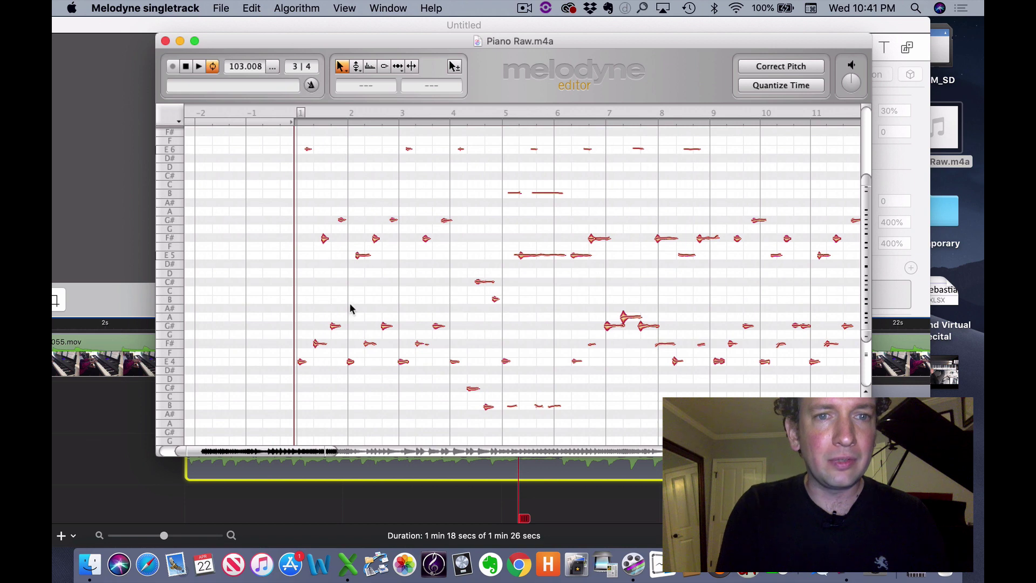
{"action": "scroll", "coordinate": [349, 302], "scroll_direction": "up", "scroll_amount": 5}
{"action": "scroll", "coordinate": [349, 302], "scroll_direction": "up", "scroll_amount": 5}
{"action": "scroll", "coordinate": [349, 302], "scroll_direction": "up", "scroll_amount": 3}
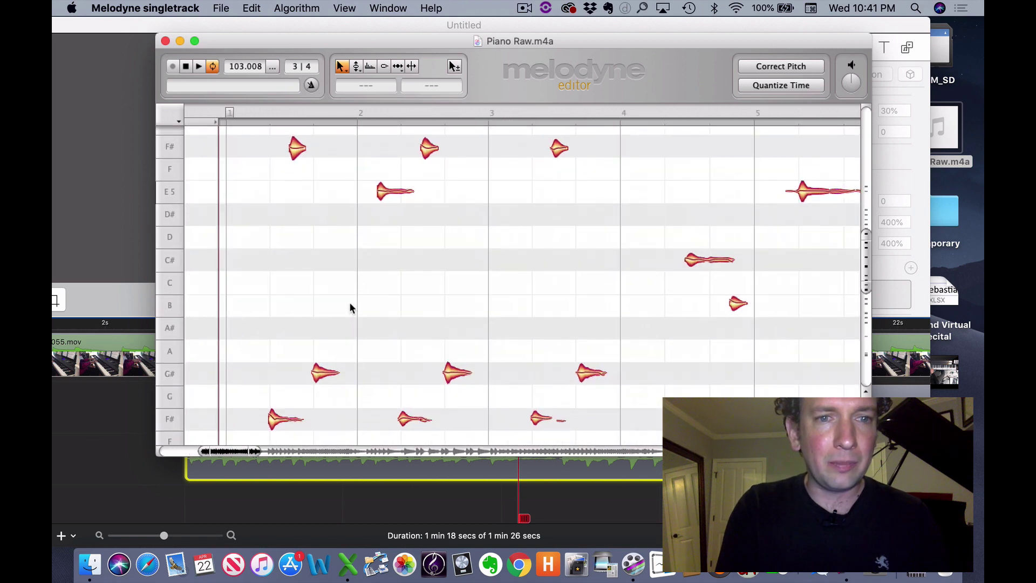
{"action": "scroll", "coordinate": [349, 301], "scroll_direction": "down", "scroll_amount": 4}
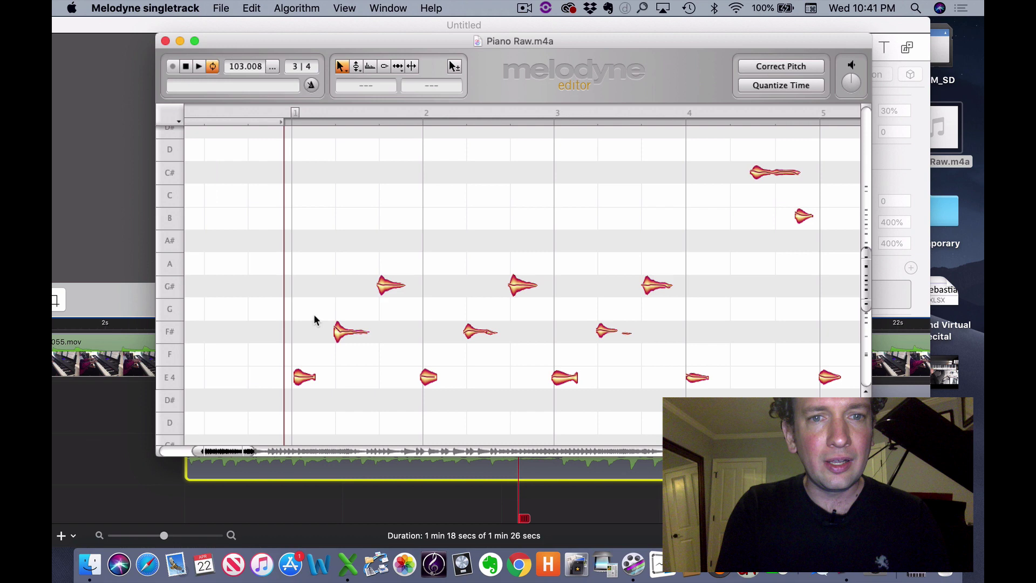
{"action": "scroll", "coordinate": [385, 291], "scroll_direction": "up", "scroll_amount": 5}
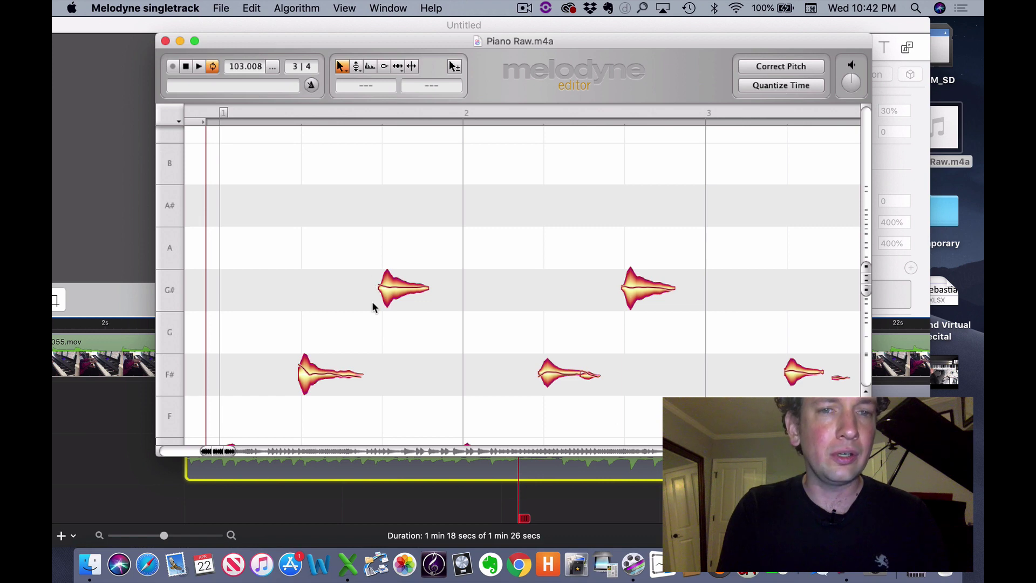
{"action": "scroll", "coordinate": [372, 302], "scroll_direction": "down", "scroll_amount": 6}
{"action": "scroll", "coordinate": [371, 301], "scroll_direction": "down", "scroll_amount": 6}
{"action": "scroll", "coordinate": [371, 302], "scroll_direction": "down", "scroll_amount": 4}
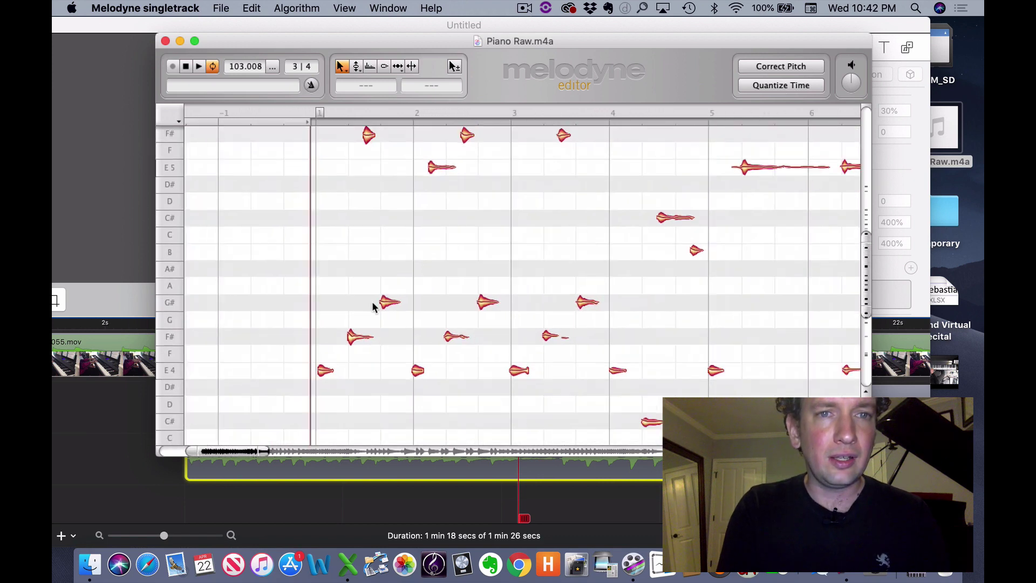
{"action": "scroll", "coordinate": [371, 301], "scroll_direction": "down", "scroll_amount": 4}
{"action": "scroll", "coordinate": [371, 301], "scroll_direction": "down", "scroll_amount": 4}
{"action": "scroll", "coordinate": [372, 302], "scroll_direction": "down", "scroll_amount": 3}
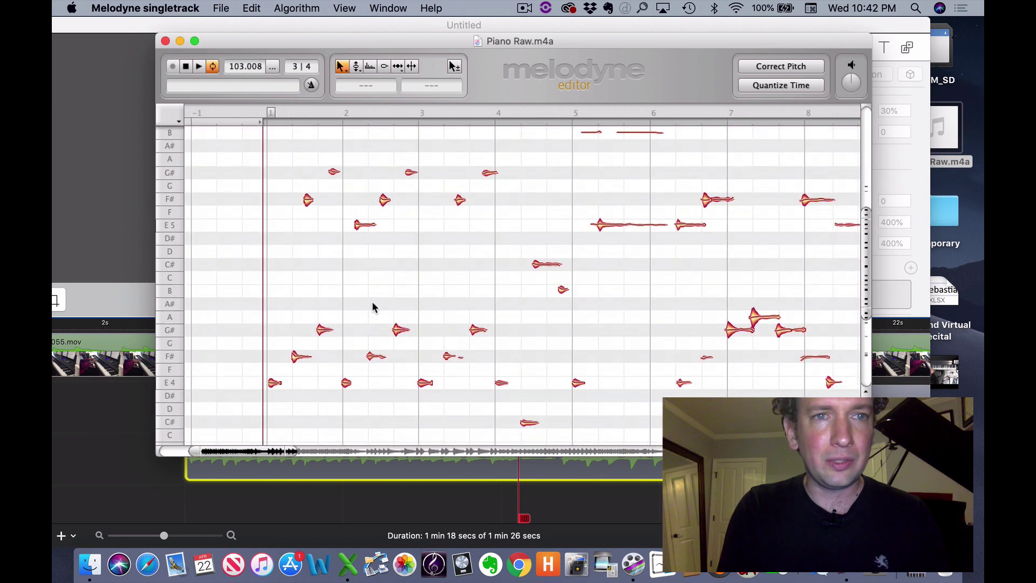
{"action": "scroll", "coordinate": [372, 301], "scroll_direction": "left", "scroll_amount": 2}
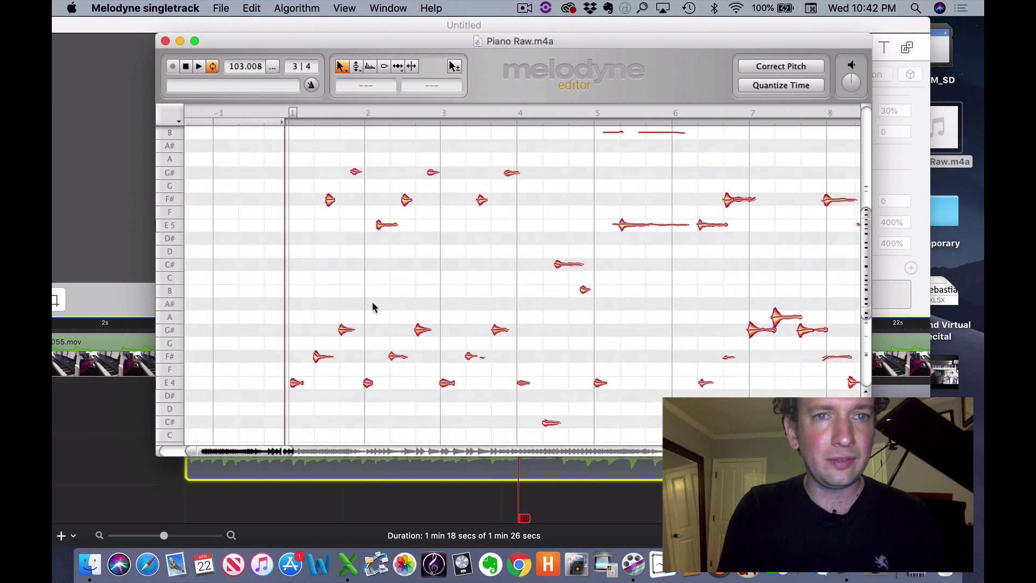
{"action": "left_click", "coordinate": [200, 67]}
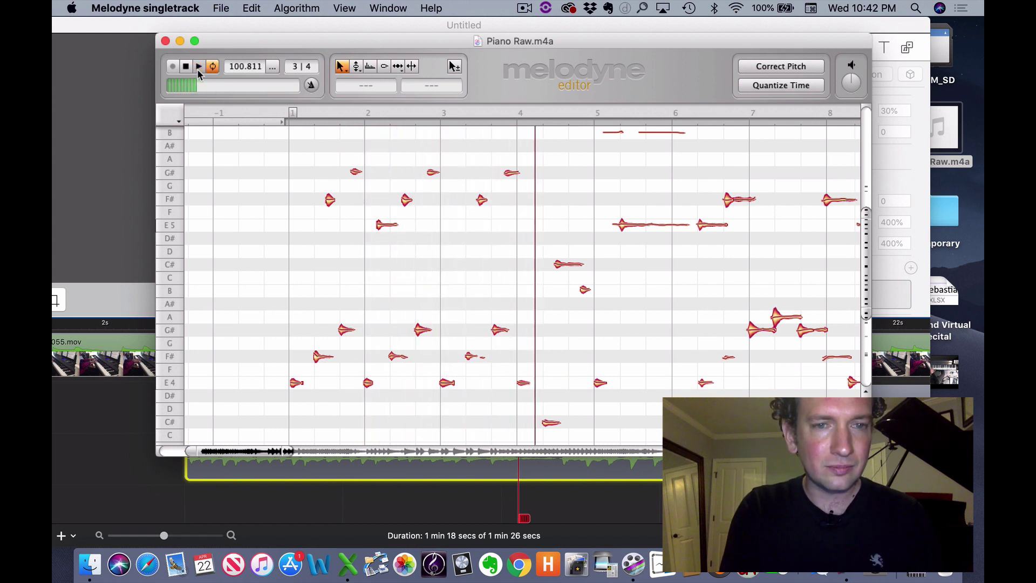
{"action": "key", "text": "space"}
{"action": "scroll", "coordinate": [264, 243], "scroll_direction": "up", "scroll_amount": 5}
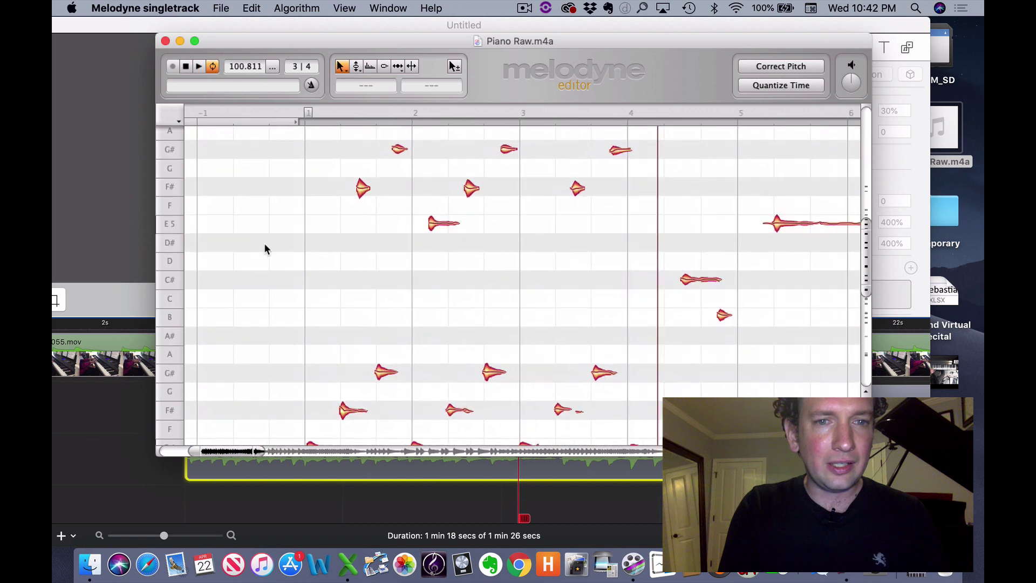
{"action": "scroll", "coordinate": [264, 243], "scroll_direction": "up", "scroll_amount": 3}
{"action": "scroll", "coordinate": [264, 241], "scroll_direction": "up", "scroll_amount": 5}
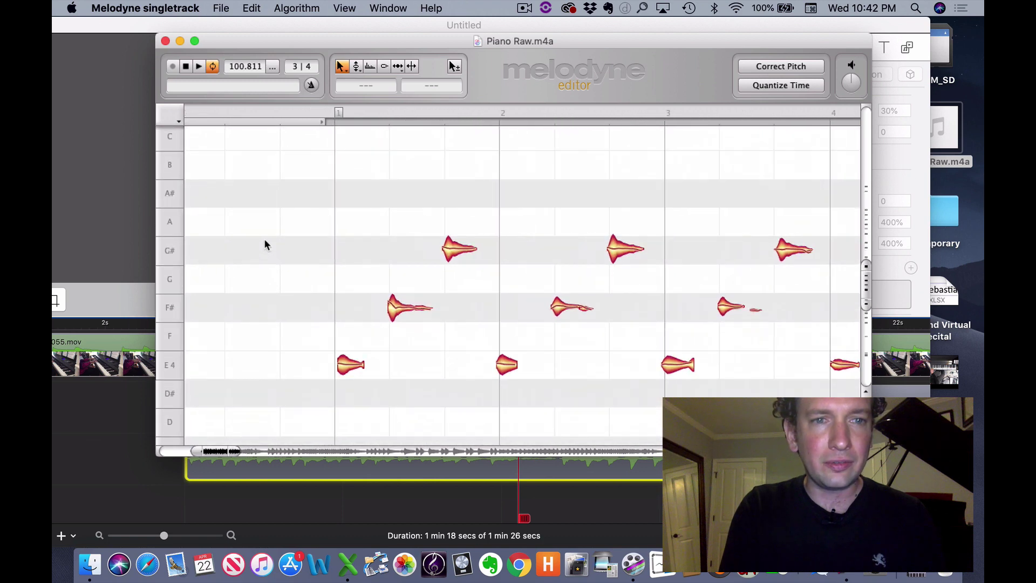
{"action": "scroll", "coordinate": [266, 244], "scroll_direction": "down", "scroll_amount": 2}
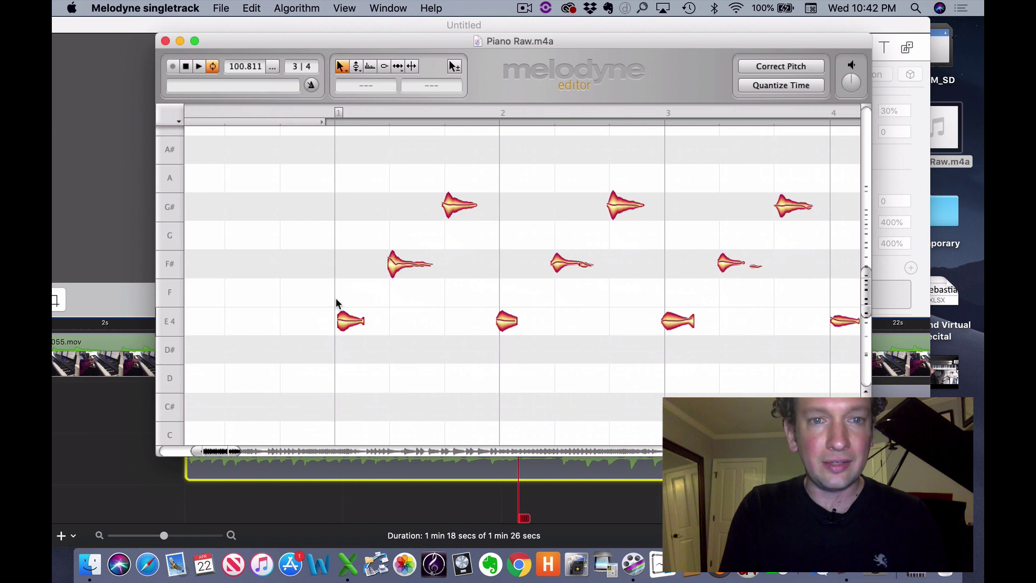
{"action": "scroll", "coordinate": [344, 296], "scroll_direction": "up", "scroll_amount": 3}
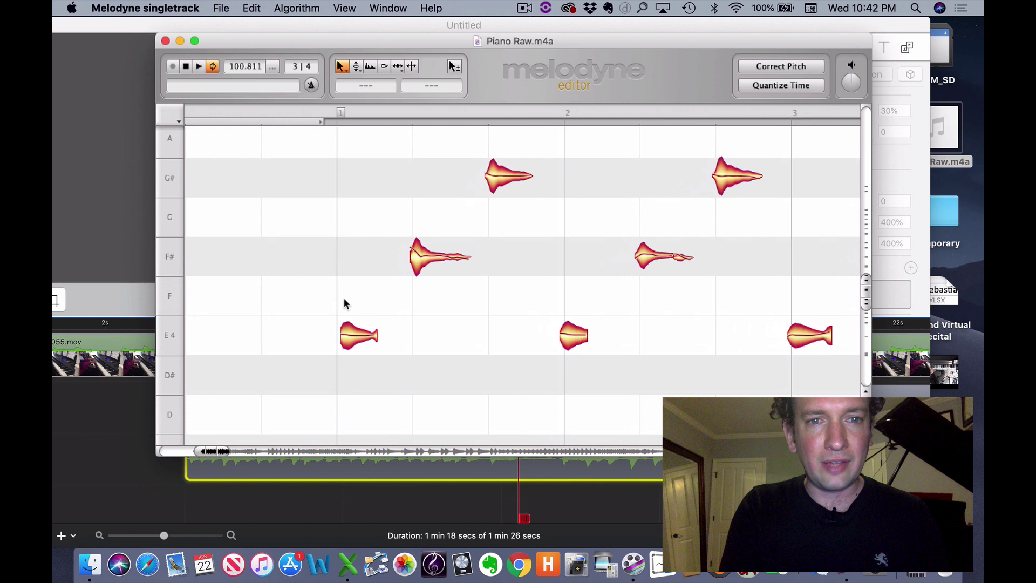
{"action": "scroll", "coordinate": [343, 297], "scroll_direction": "up", "scroll_amount": 1}
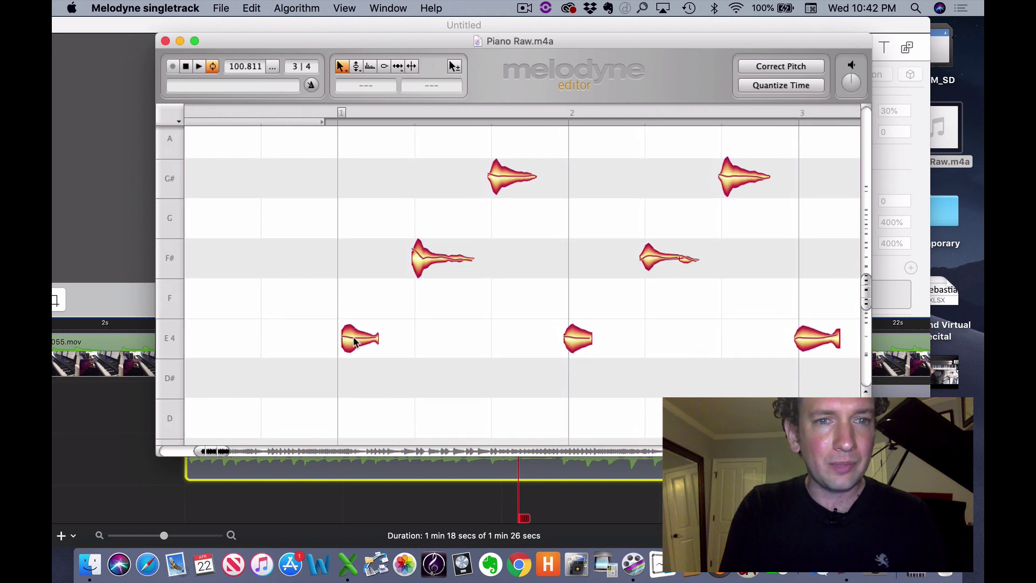
{"action": "scroll", "coordinate": [353, 335], "scroll_direction": "down", "scroll_amount": 2}
{"action": "scroll", "coordinate": [353, 336], "scroll_direction": "down", "scroll_amount": 2}
{"action": "scroll", "coordinate": [353, 336], "scroll_direction": "down", "scroll_amount": 1}
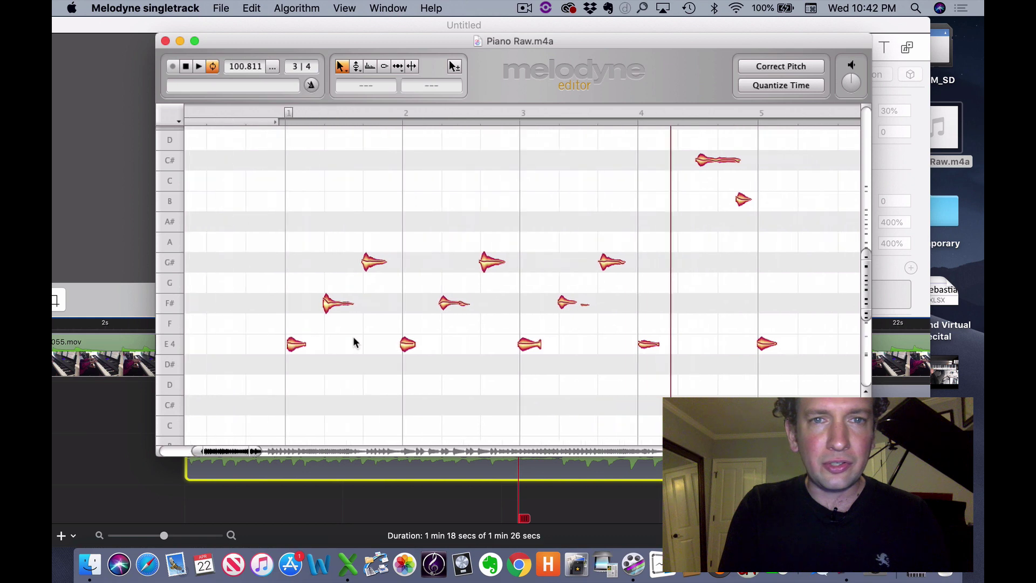
{"action": "scroll", "coordinate": [354, 342], "scroll_direction": "right", "scroll_amount": 1}
{"action": "scroll", "coordinate": [353, 343], "scroll_direction": "up", "scroll_amount": 2}
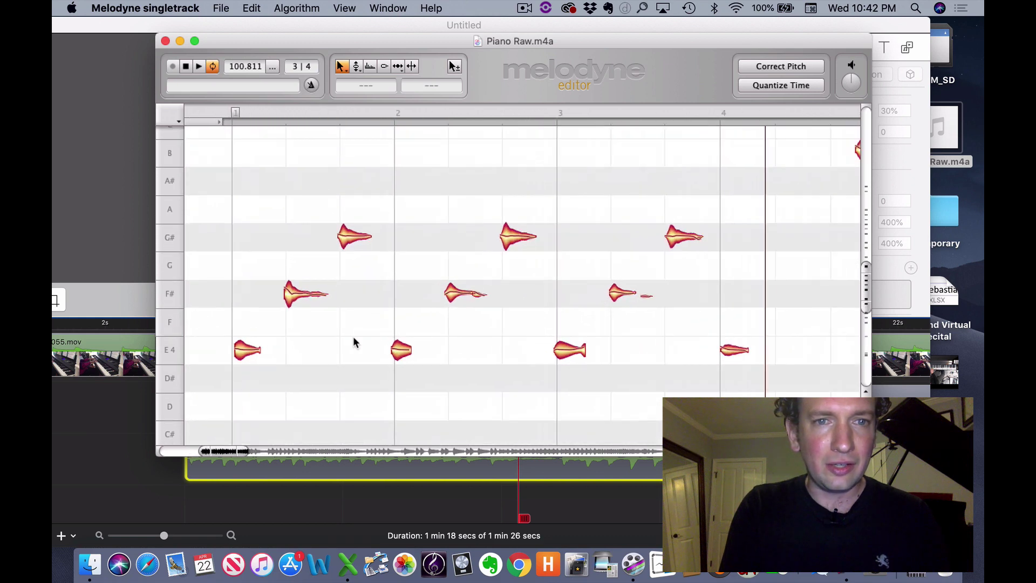
{"action": "scroll", "coordinate": [353, 342], "scroll_direction": "up", "scroll_amount": 1}
{"action": "scroll", "coordinate": [353, 342], "scroll_direction": "up", "scroll_amount": 1}
{"action": "scroll", "coordinate": [353, 342], "scroll_direction": "down", "scroll_amount": 2}
{"action": "scroll", "coordinate": [353, 343], "scroll_direction": "down", "scroll_amount": 2}
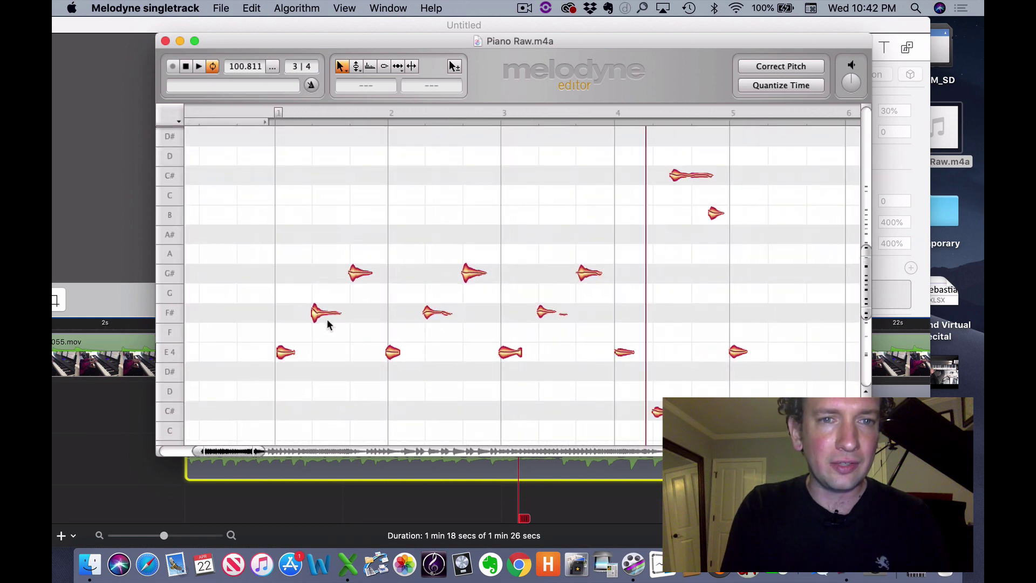
{"action": "scroll", "coordinate": [318, 315], "scroll_direction": "up", "scroll_amount": 2}
{"action": "left_click", "coordinate": [328, 316]}
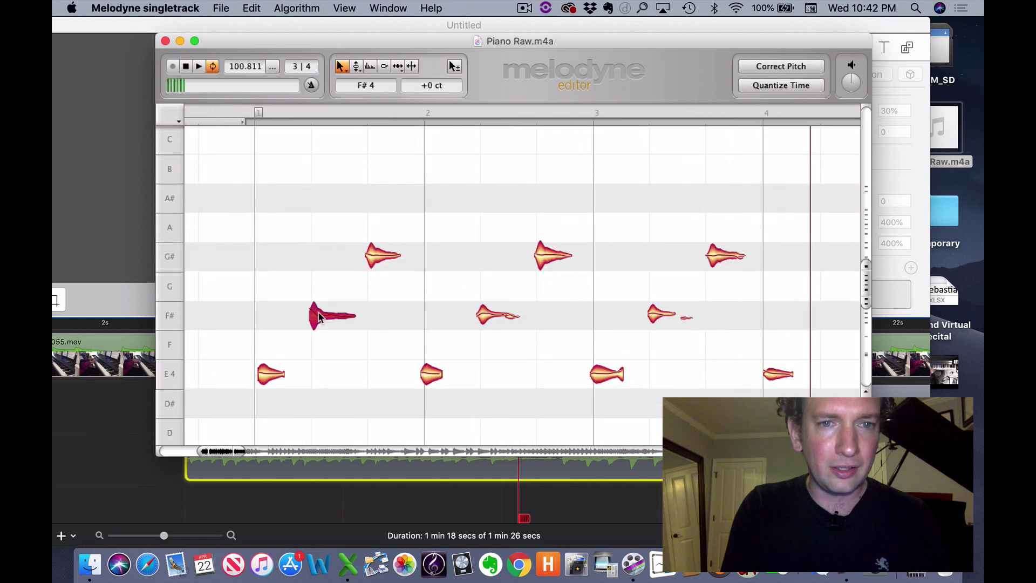
{"action": "left_click", "coordinate": [374, 260]}
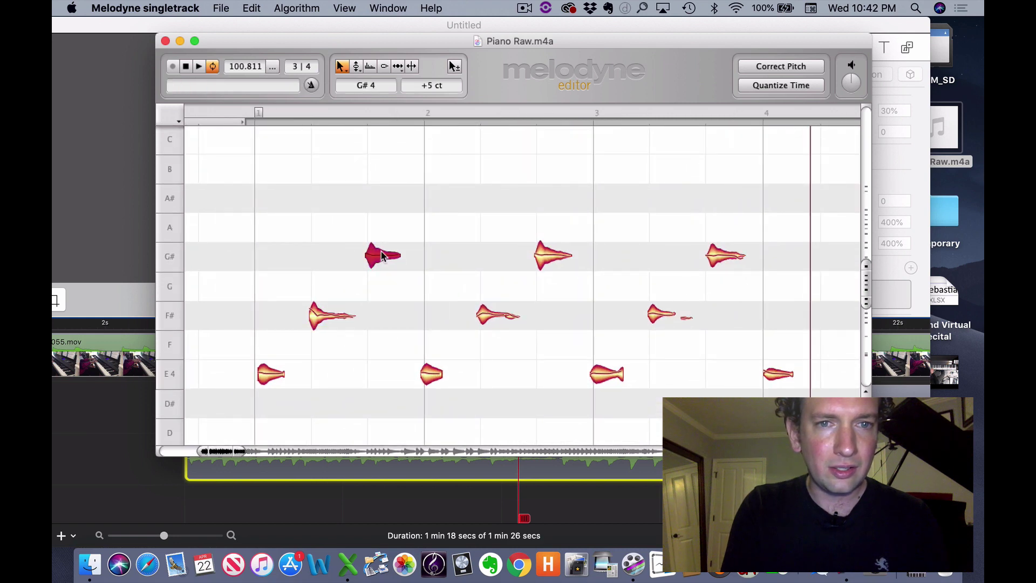
{"action": "left_click", "coordinate": [431, 376]}
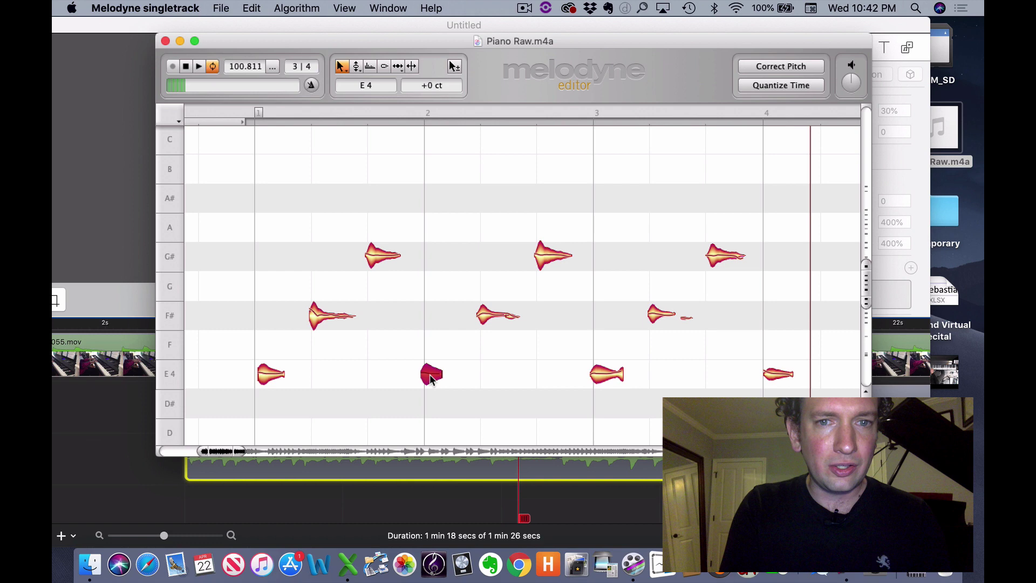
{"action": "left_click", "coordinate": [488, 316]}
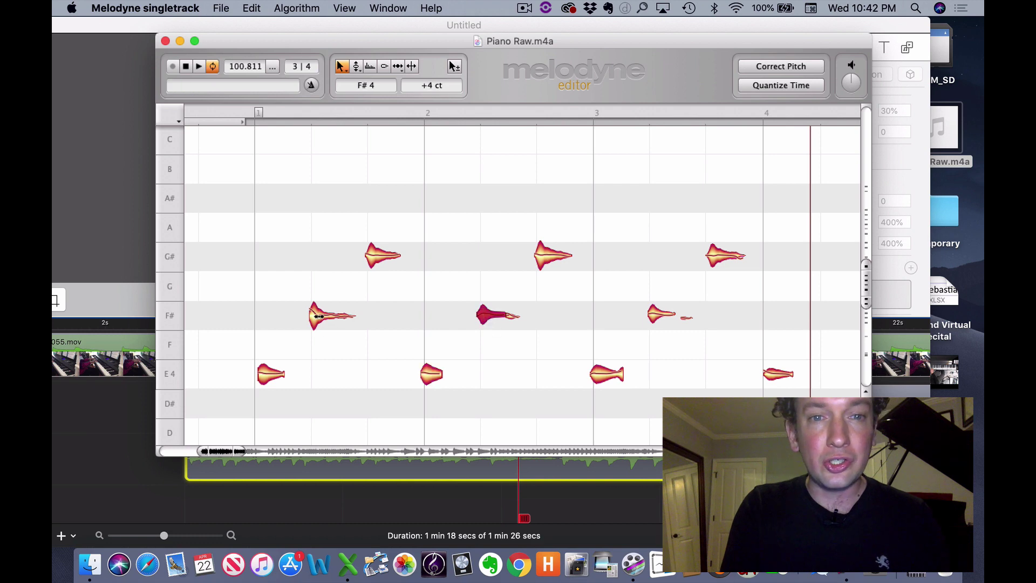
{"action": "scroll", "coordinate": [308, 267], "scroll_direction": "down", "scroll_amount": 3}
{"action": "left_click", "coordinate": [324, 303]}
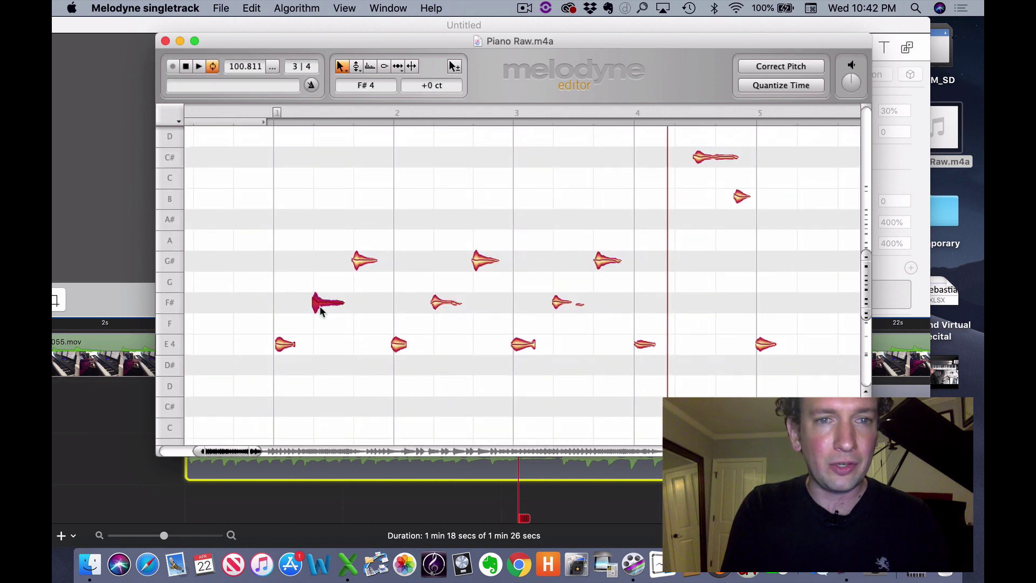
{"action": "left_click_drag", "start_coordinate": [324, 303], "coordinate": [325, 261]}
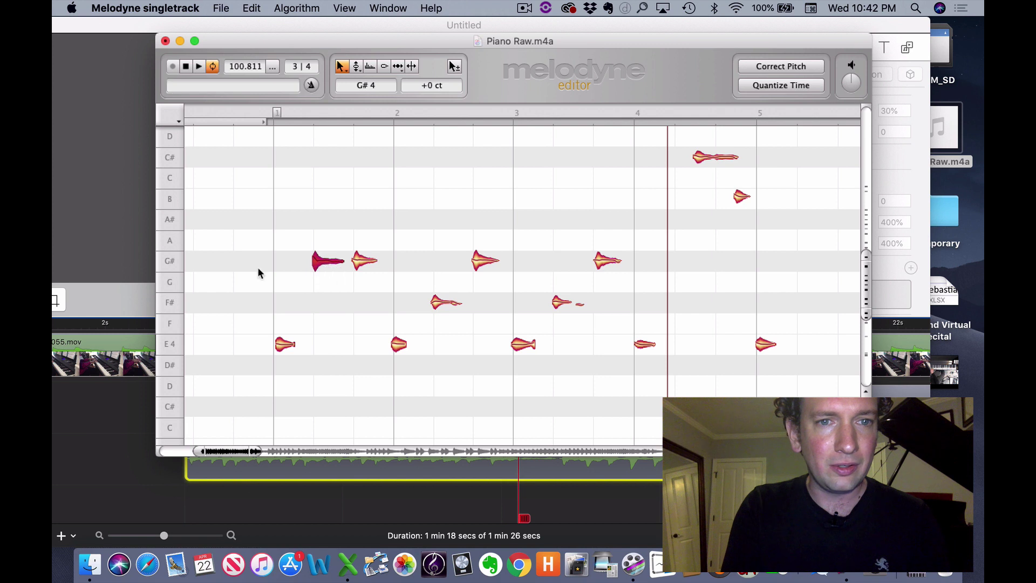
{"action": "left_click", "coordinate": [241, 279]}
{"action": "key", "text": "space"}
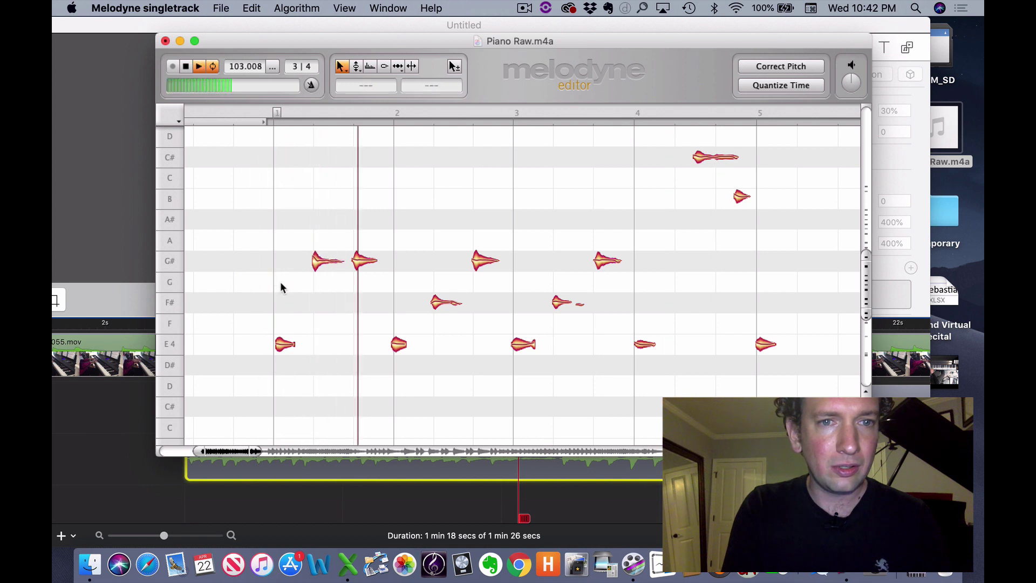
{"action": "key", "text": "space"}
{"action": "left_click", "coordinate": [315, 259]}
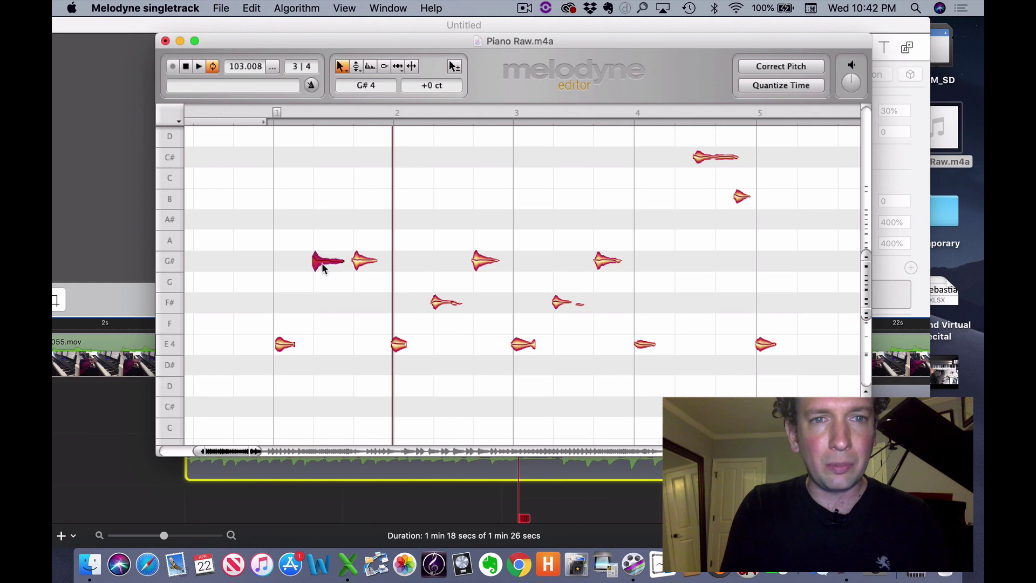
{"action": "left_click_drag", "start_coordinate": [323, 263], "coordinate": [325, 305]}
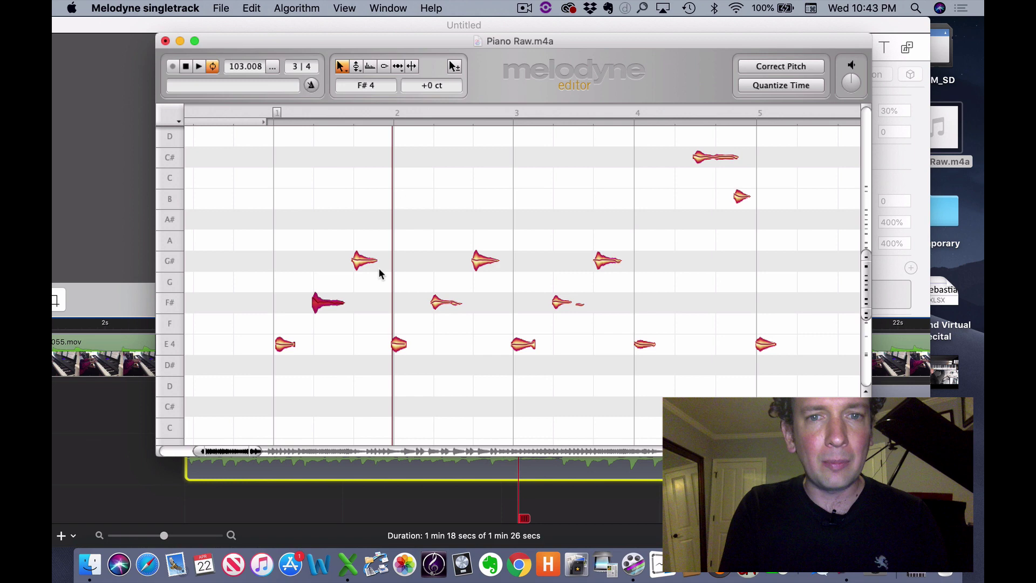
{"action": "left_click", "coordinate": [358, 219]}
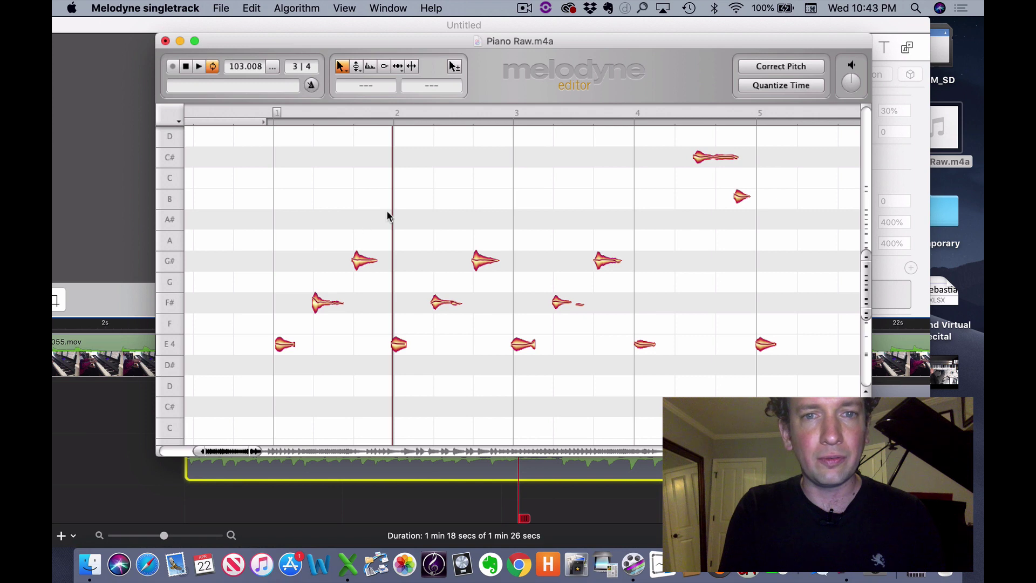
{"action": "scroll", "coordinate": [449, 193], "scroll_direction": "down", "scroll_amount": 5}
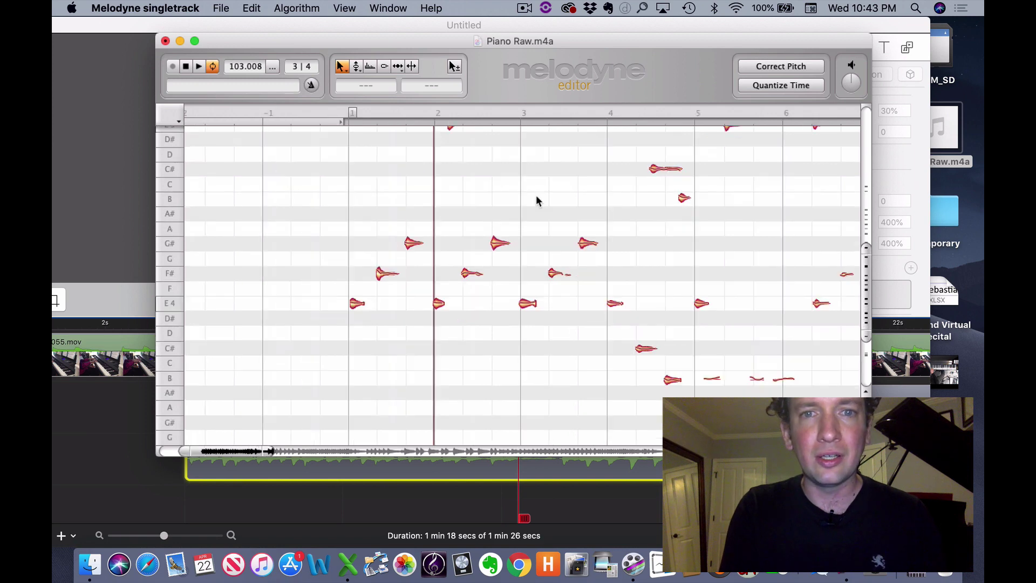
{"action": "scroll", "coordinate": [536, 196], "scroll_direction": "down", "scroll_amount": 5}
{"action": "scroll", "coordinate": [537, 201], "scroll_direction": "down", "scroll_amount": 3}
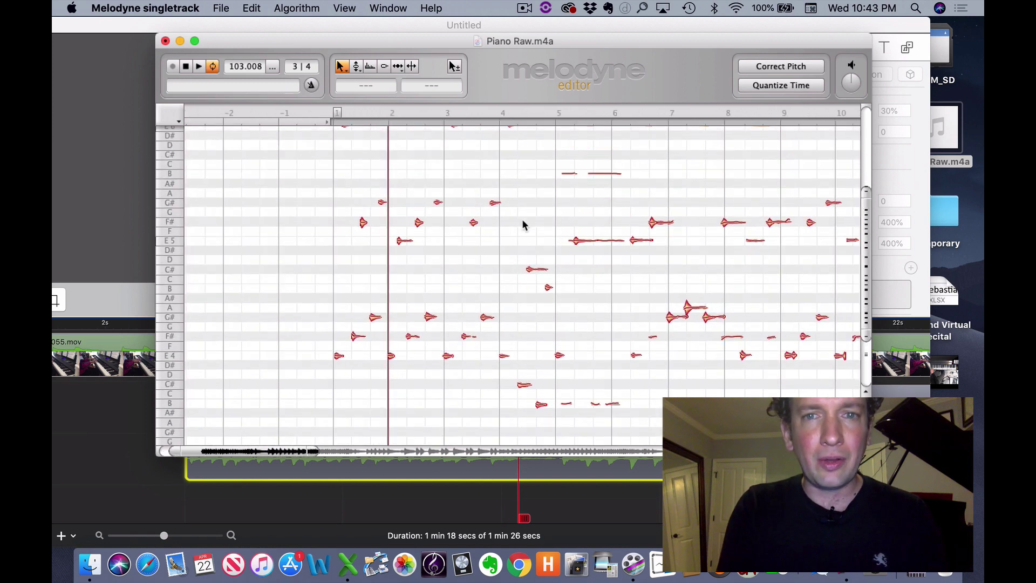
{"action": "scroll", "coordinate": [518, 241], "scroll_direction": "down", "scroll_amount": 4}
{"action": "scroll", "coordinate": [518, 241], "scroll_direction": "down", "scroll_amount": 4}
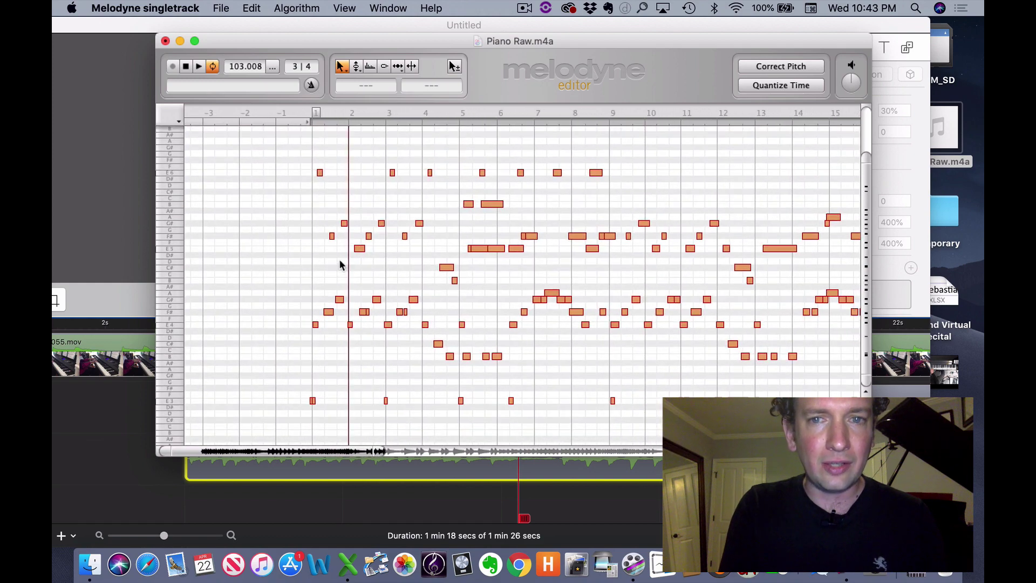
{"action": "scroll", "coordinate": [340, 265], "scroll_direction": "down", "scroll_amount": 3}
{"action": "scroll", "coordinate": [340, 264], "scroll_direction": "down", "scroll_amount": 2}
{"action": "scroll", "coordinate": [341, 265], "scroll_direction": "down", "scroll_amount": 2}
{"action": "scroll", "coordinate": [340, 264], "scroll_direction": "down", "scroll_amount": 2}
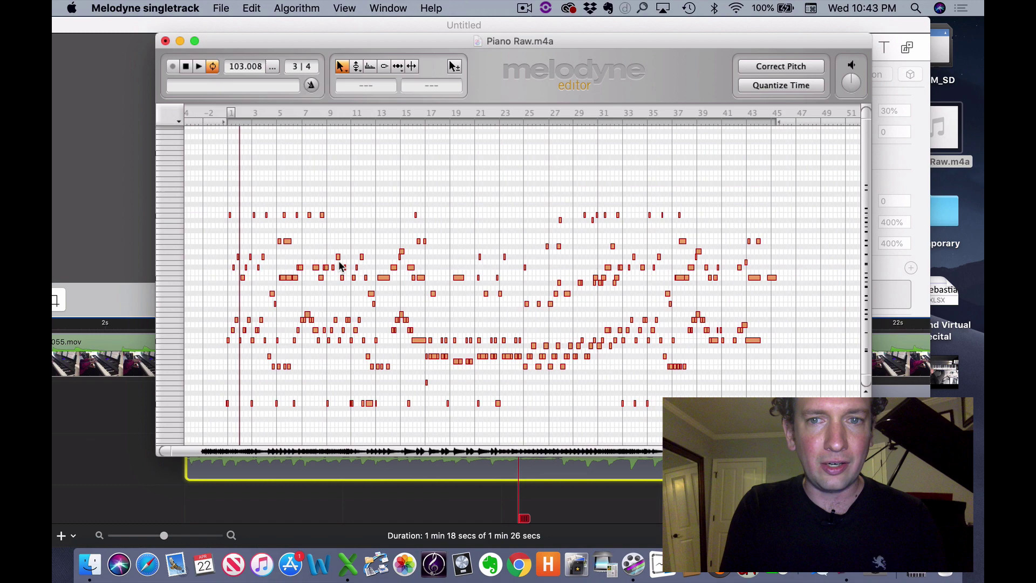
{"action": "scroll", "coordinate": [340, 265], "scroll_direction": "up", "scroll_amount": 1}
{"action": "scroll", "coordinate": [356, 271], "scroll_direction": "up", "scroll_amount": 1}
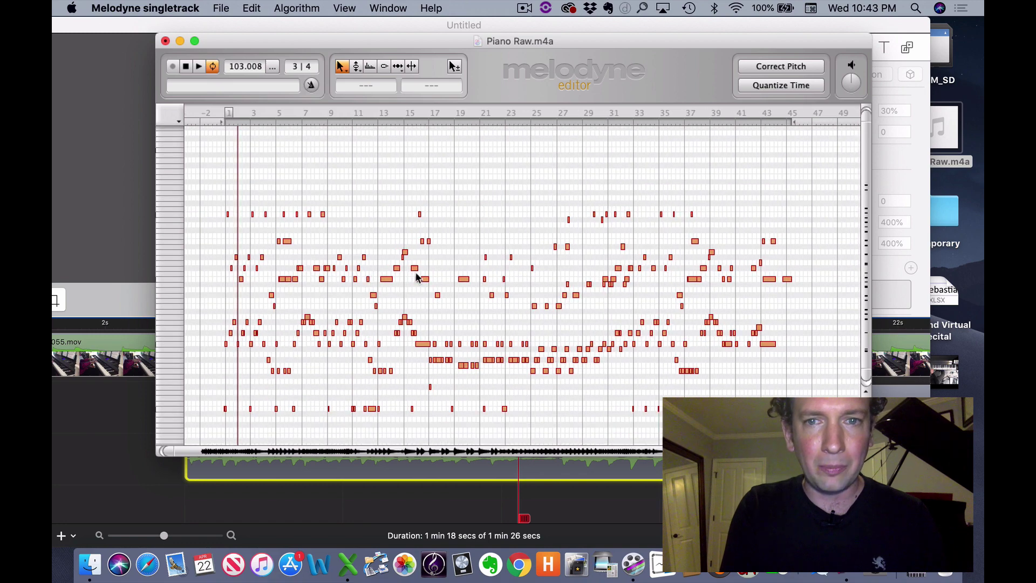
{"action": "scroll", "coordinate": [393, 307], "scroll_direction": "up", "scroll_amount": 4}
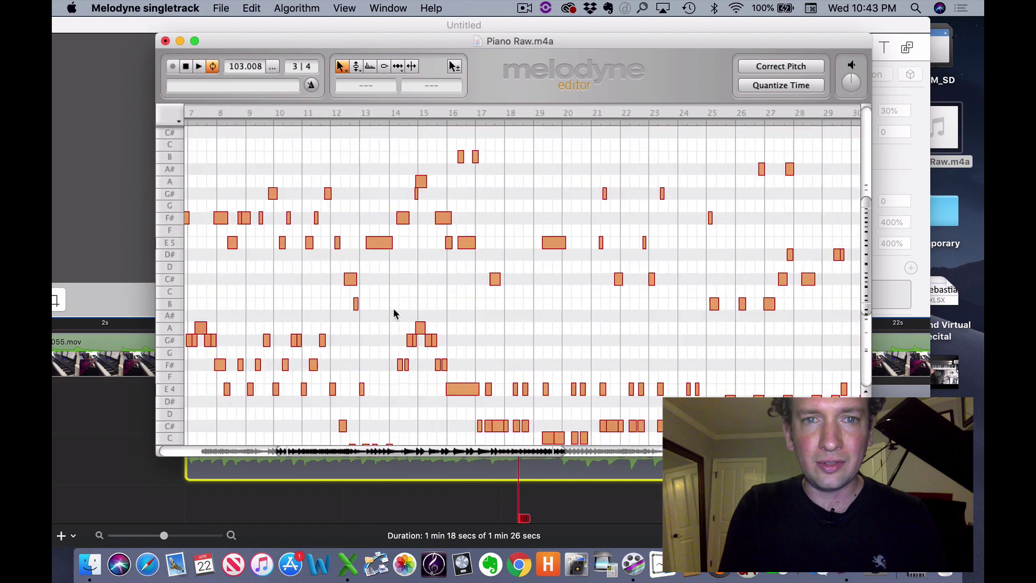
{"action": "scroll", "coordinate": [393, 308], "scroll_direction": "up", "scroll_amount": 3}
{"action": "scroll", "coordinate": [392, 308], "scroll_direction": "up", "scroll_amount": 3}
{"action": "scroll", "coordinate": [393, 308], "scroll_direction": "up", "scroll_amount": 3}
{"action": "scroll", "coordinate": [392, 308], "scroll_direction": "up", "scroll_amount": 3}
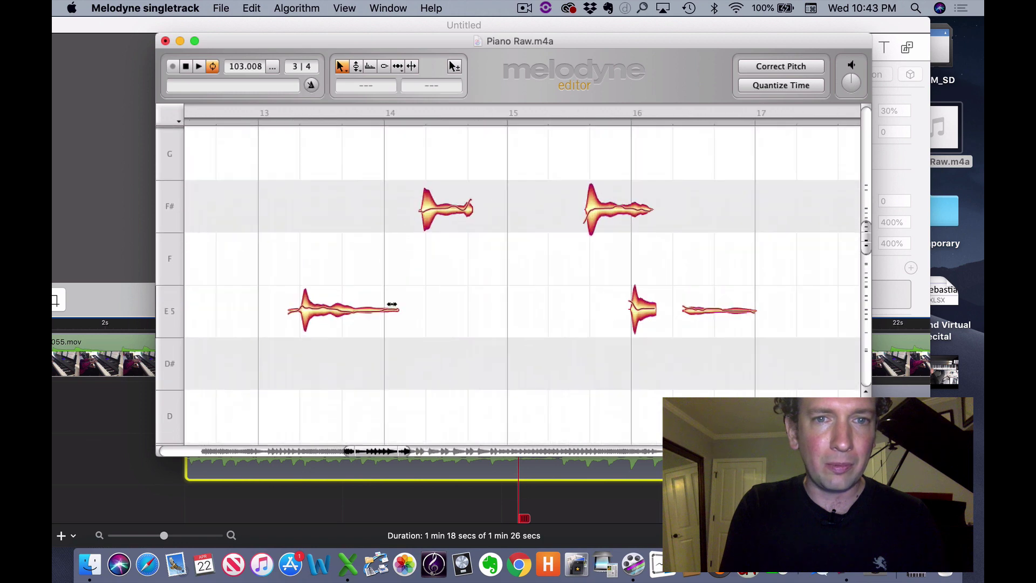
{"action": "scroll", "coordinate": [393, 308], "scroll_direction": "up", "scroll_amount": 2}
{"action": "scroll", "coordinate": [393, 305], "scroll_direction": "down", "scroll_amount": 2}
{"action": "scroll", "coordinate": [392, 305], "scroll_direction": "up", "scroll_amount": 2}
{"action": "scroll", "coordinate": [393, 305], "scroll_direction": "down", "scroll_amount": 2}
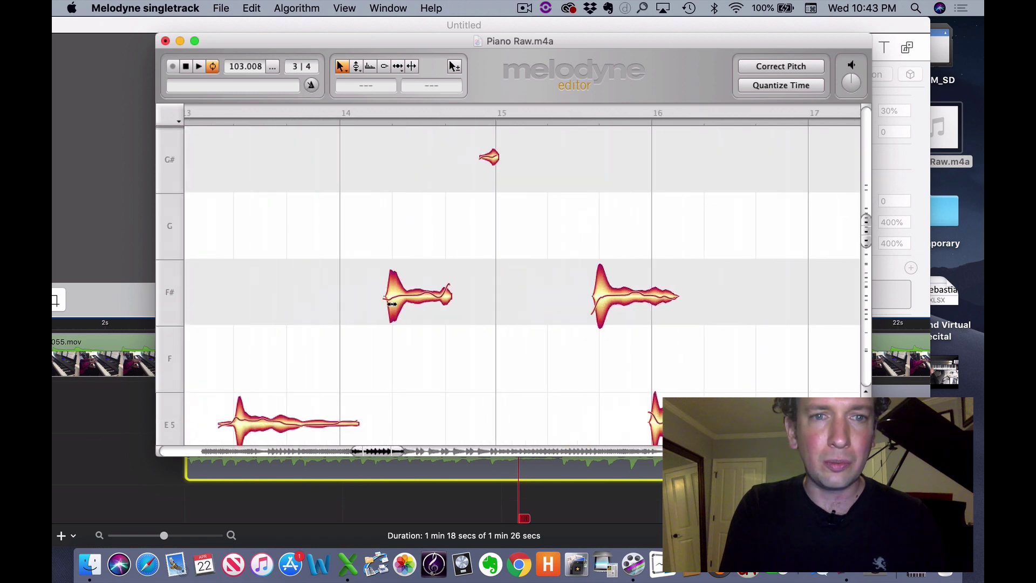
{"action": "scroll", "coordinate": [393, 305], "scroll_direction": "down", "scroll_amount": 2}
{"action": "scroll", "coordinate": [393, 306], "scroll_direction": "down", "scroll_amount": 3}
{"action": "scroll", "coordinate": [393, 306], "scroll_direction": "down", "scroll_amount": 3}
{"action": "scroll", "coordinate": [393, 305], "scroll_direction": "down", "scroll_amount": 3}
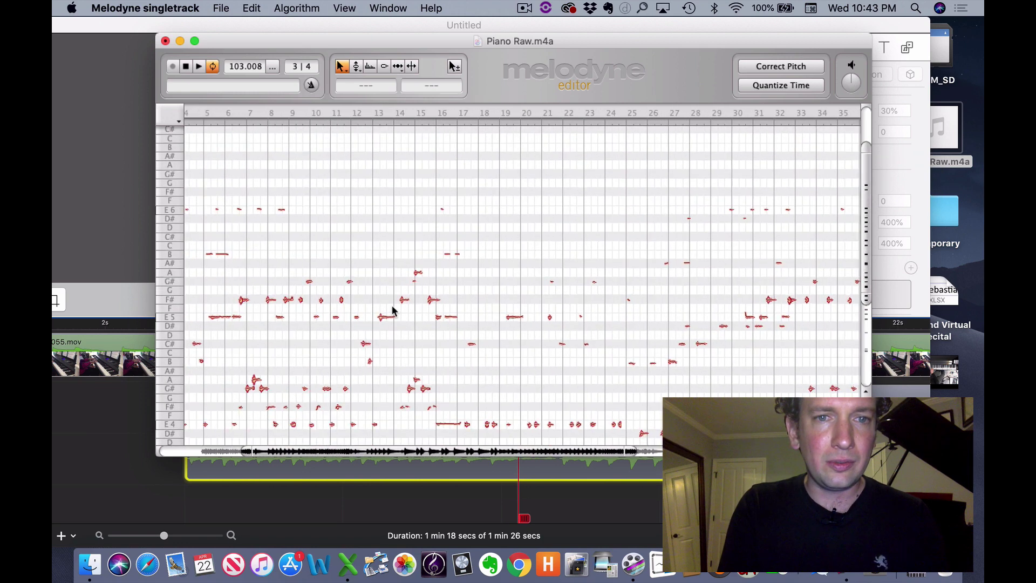
{"action": "scroll", "coordinate": [393, 306], "scroll_direction": "down", "scroll_amount": 3}
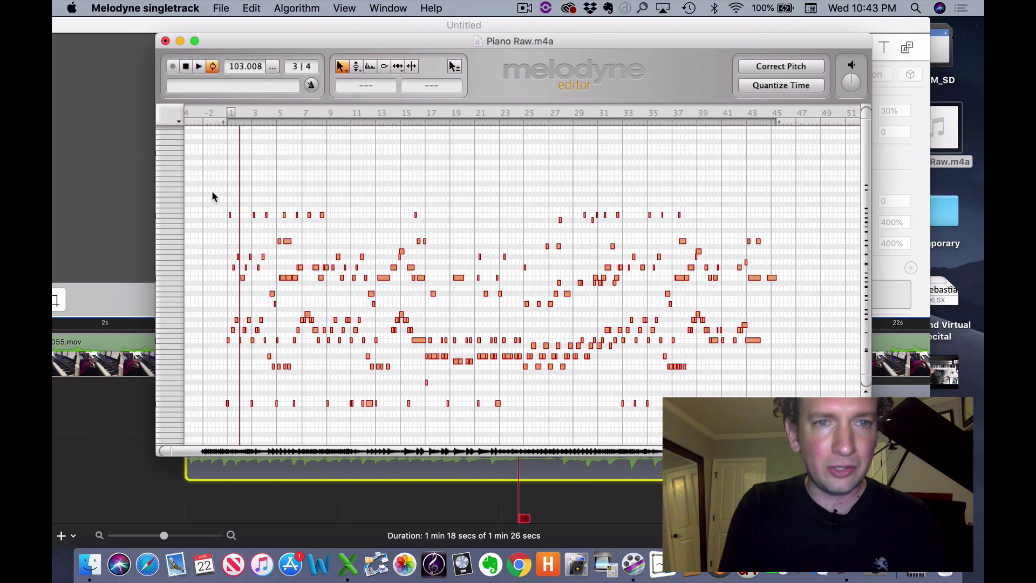
Select all notes, drag them up one semitone, then play back the retuned piano and stop.
{"action": "mouse_move", "coordinate": [214, 195]}
{"action": "left_mouse_down"}
{"action": "mouse_move", "coordinate": [508, 367]}
{"action": "mouse_move", "coordinate": [791, 419]}
{"action": "left_mouse_up"}
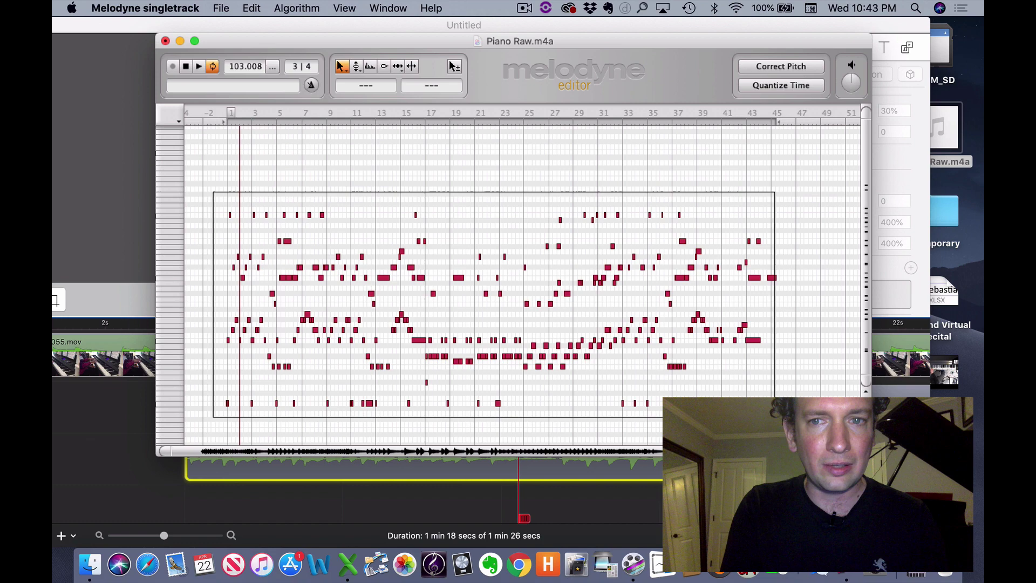
{"action": "scroll", "coordinate": [243, 336], "scroll_direction": "up", "scroll_amount": 6}
{"action": "scroll", "coordinate": [243, 336], "scroll_direction": "up", "scroll_amount": 6}
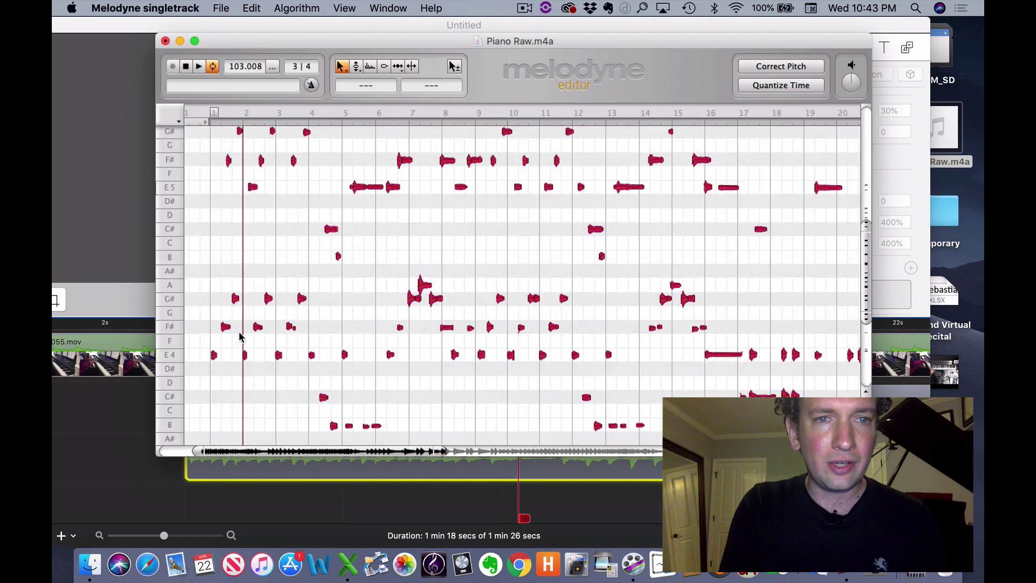
{"action": "scroll", "coordinate": [243, 336], "scroll_direction": "up", "scroll_amount": 4}
{"action": "scroll", "coordinate": [239, 336], "scroll_direction": "up", "scroll_amount": 4}
{"action": "scroll", "coordinate": [239, 337], "scroll_direction": "up", "scroll_amount": 3}
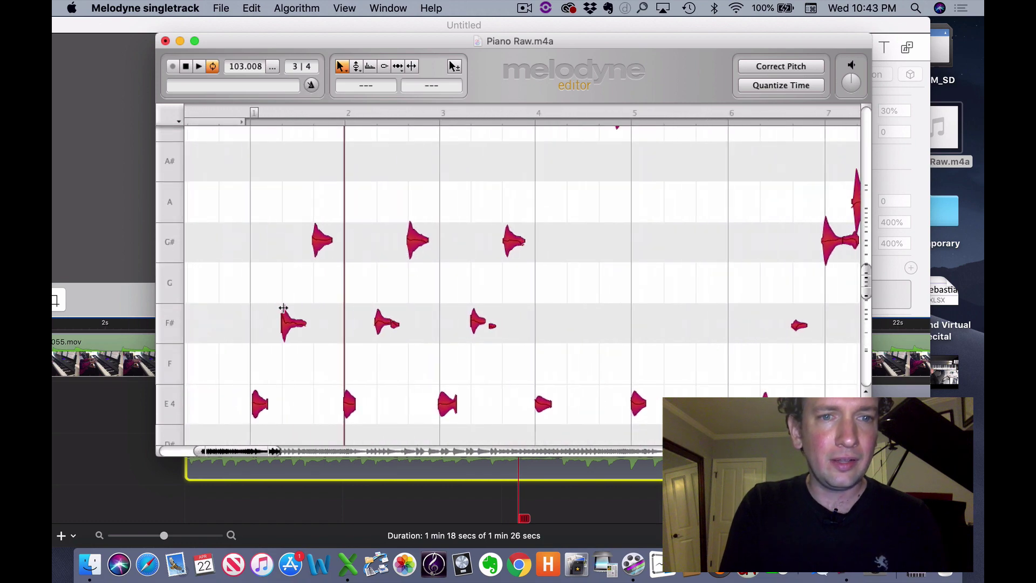
{"action": "scroll", "coordinate": [269, 373], "scroll_direction": "down", "scroll_amount": 2}
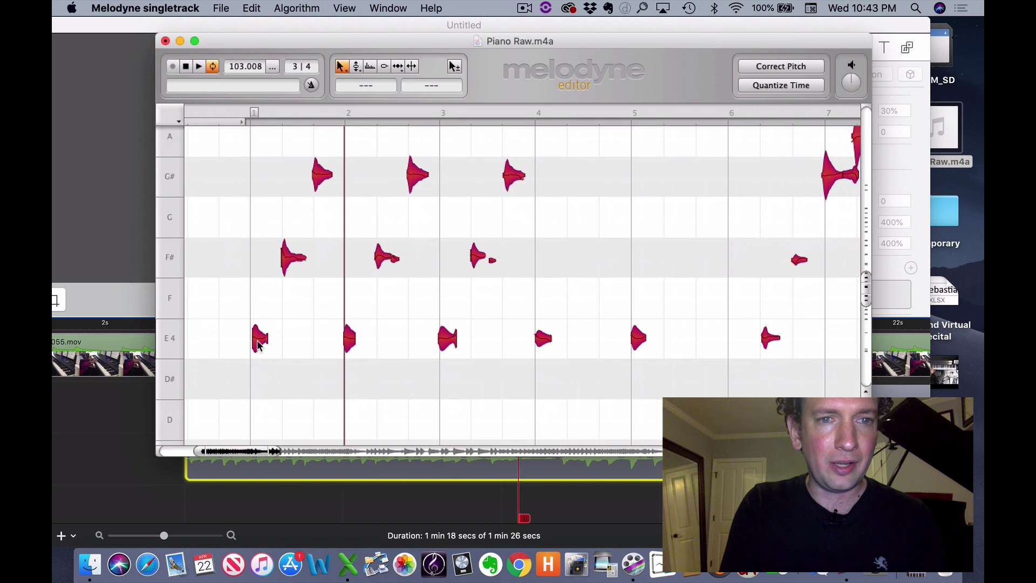
{"action": "left_click_drag", "start_coordinate": [259, 345], "coordinate": [259, 308]}
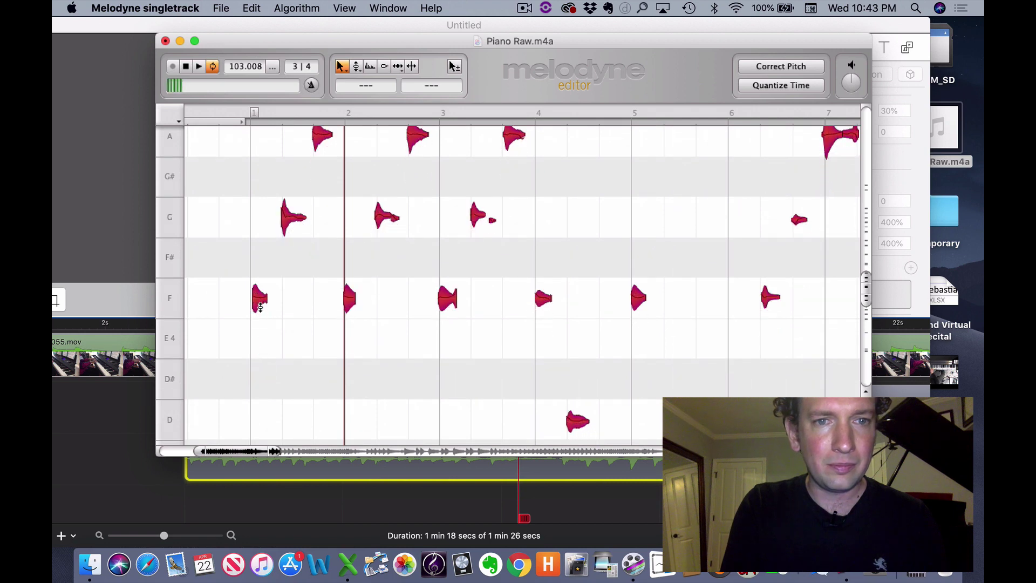
{"action": "scroll", "coordinate": [322, 343], "scroll_direction": "down", "scroll_amount": 5}
{"action": "scroll", "coordinate": [324, 365], "scroll_direction": "down", "scroll_amount": 3}
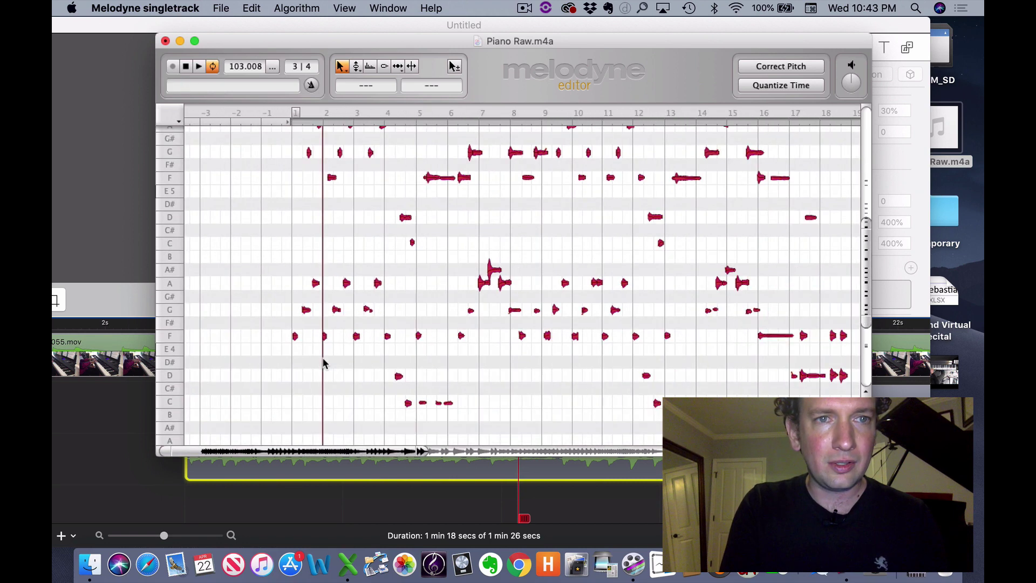
{"action": "scroll", "coordinate": [323, 364], "scroll_direction": "down", "scroll_amount": 1}
{"action": "key", "text": "space"}
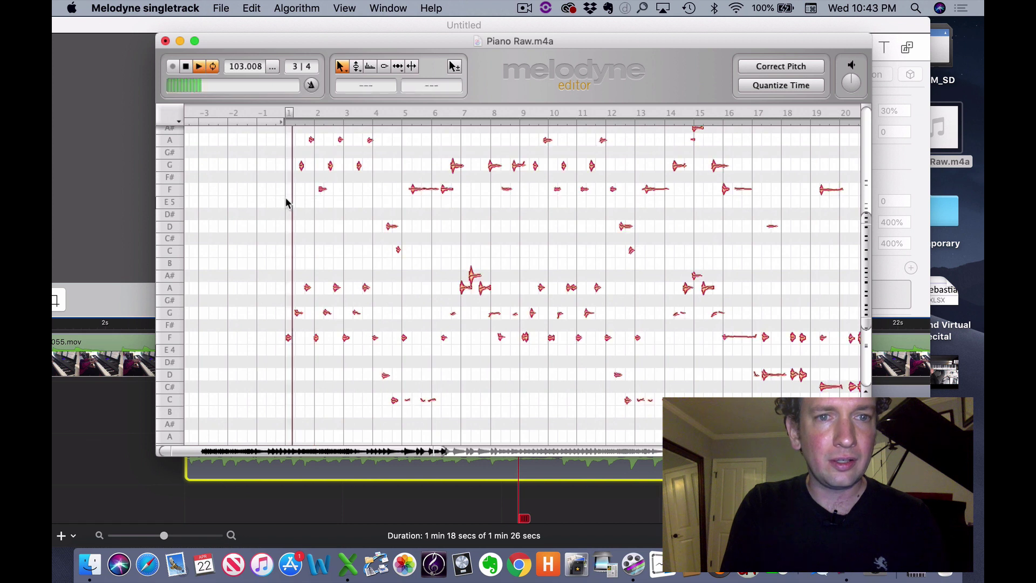
{"action": "scroll", "coordinate": [298, 267], "scroll_direction": "up", "scroll_amount": 2}
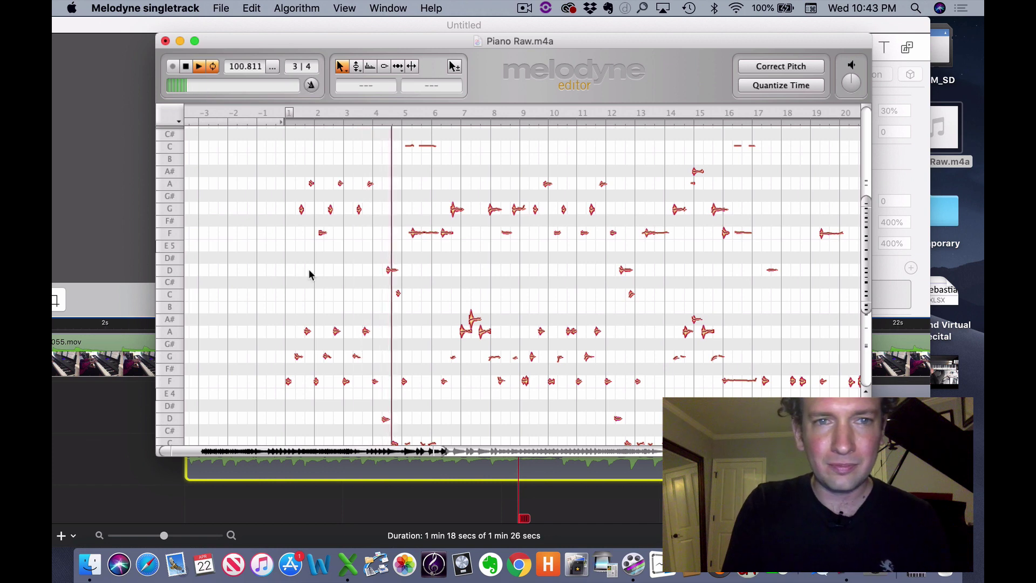
{"action": "key", "text": "space"}
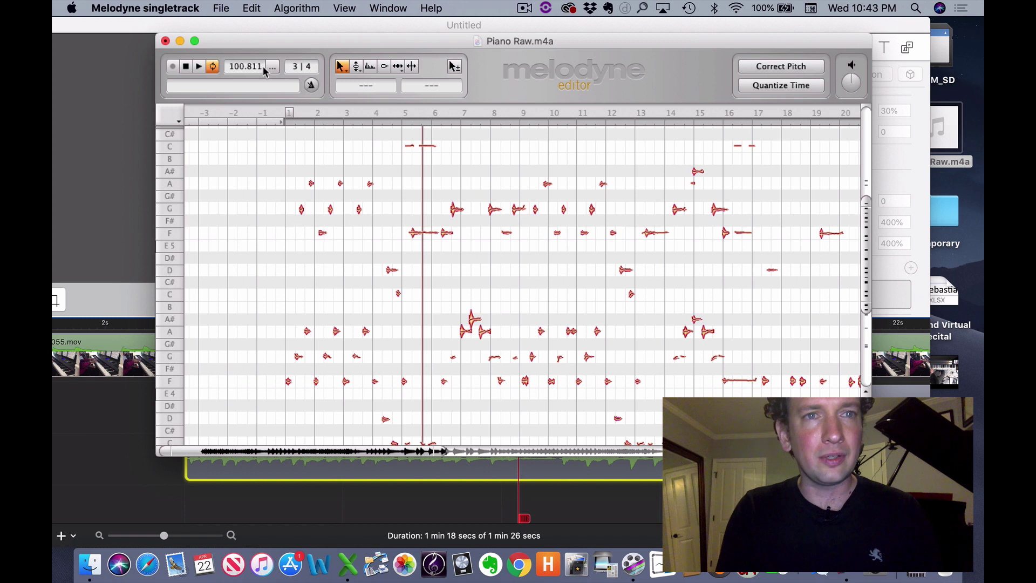
Save As with 'Raw' replaced by 'Tuned', keeping AIFF format, creating Piano Tuned.aif on the Desktop.
{"action": "left_click", "coordinate": [221, 9]}
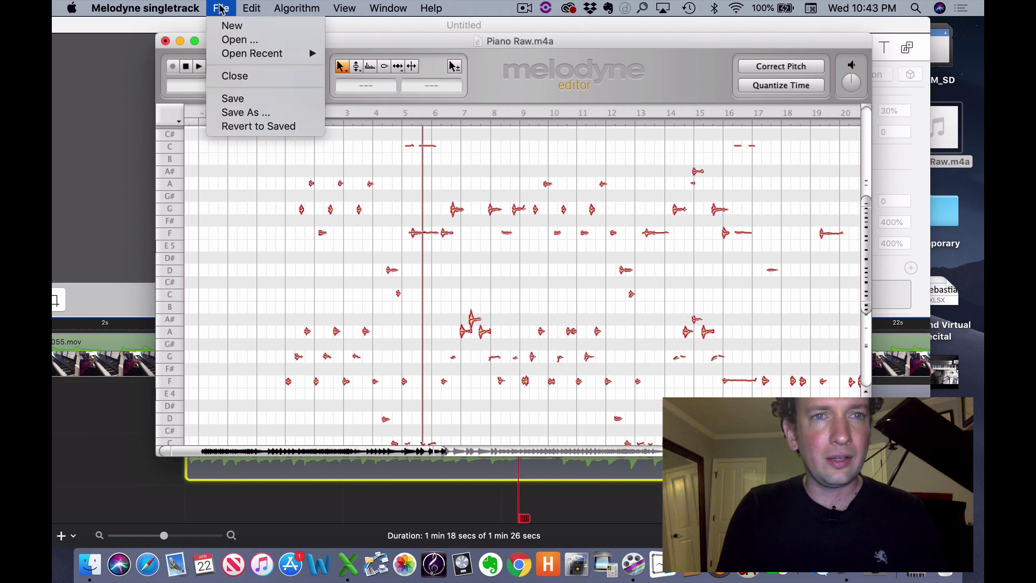
{"action": "left_click", "coordinate": [245, 113]}
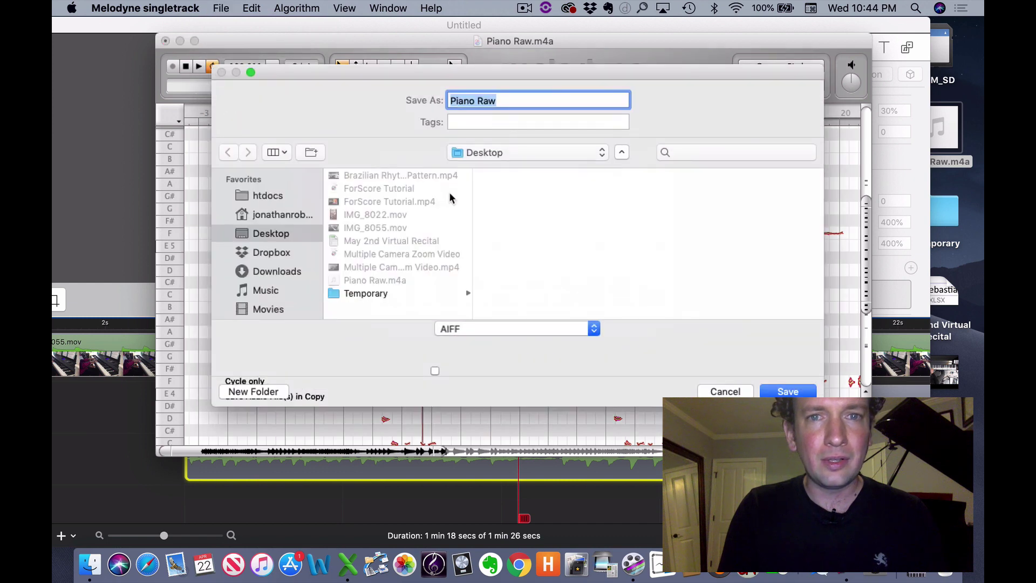
{"action": "double_click", "coordinate": [484, 101]}
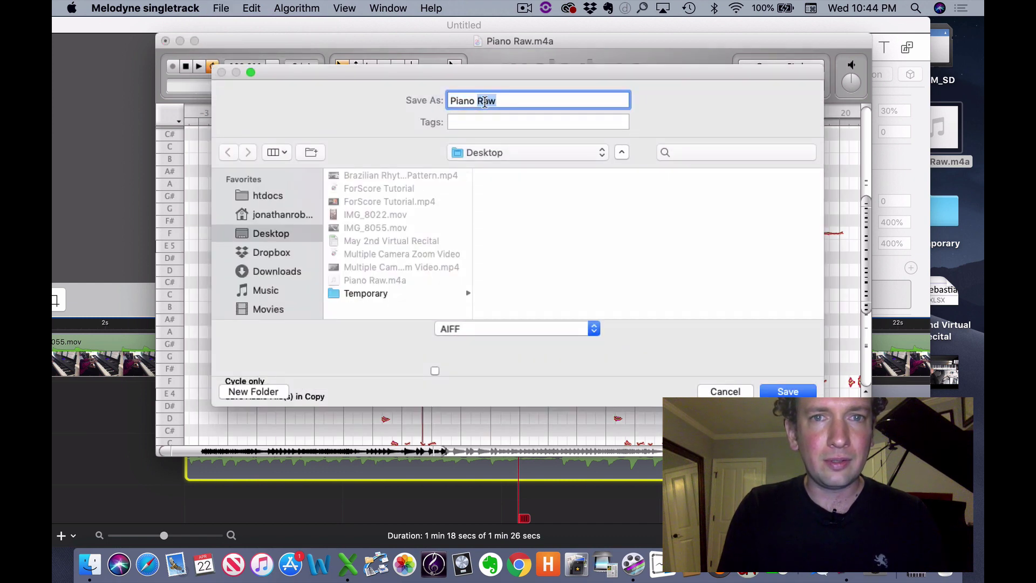
{"action": "type", "text": "Tuned"}
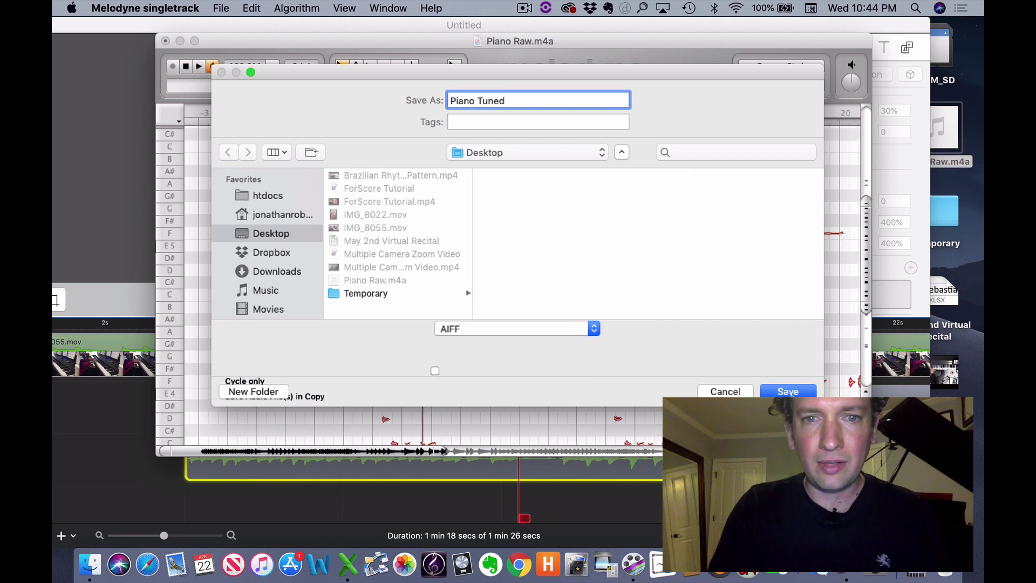
{"action": "left_click", "coordinate": [555, 330]}
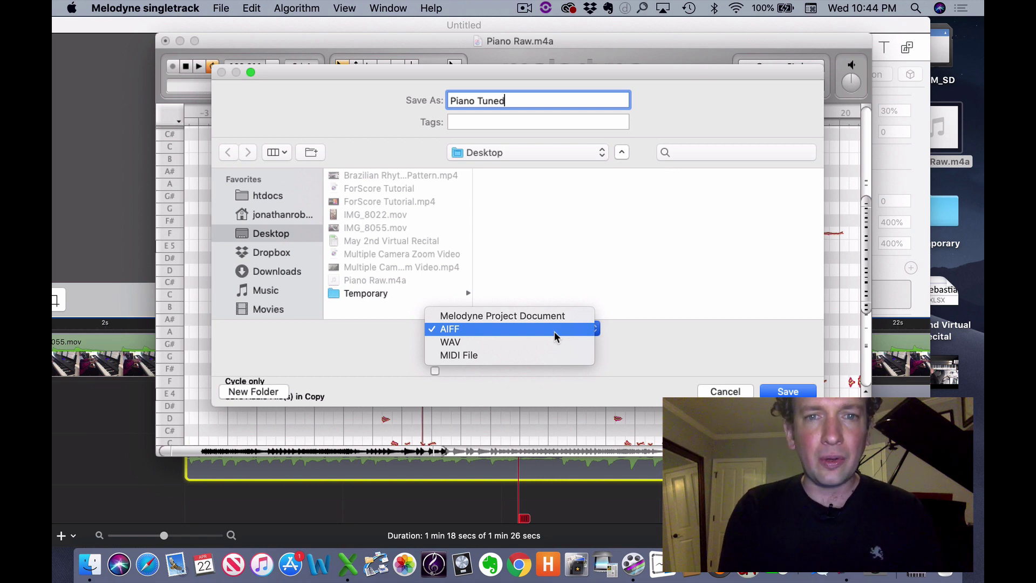
{"action": "left_click", "coordinate": [554, 330]}
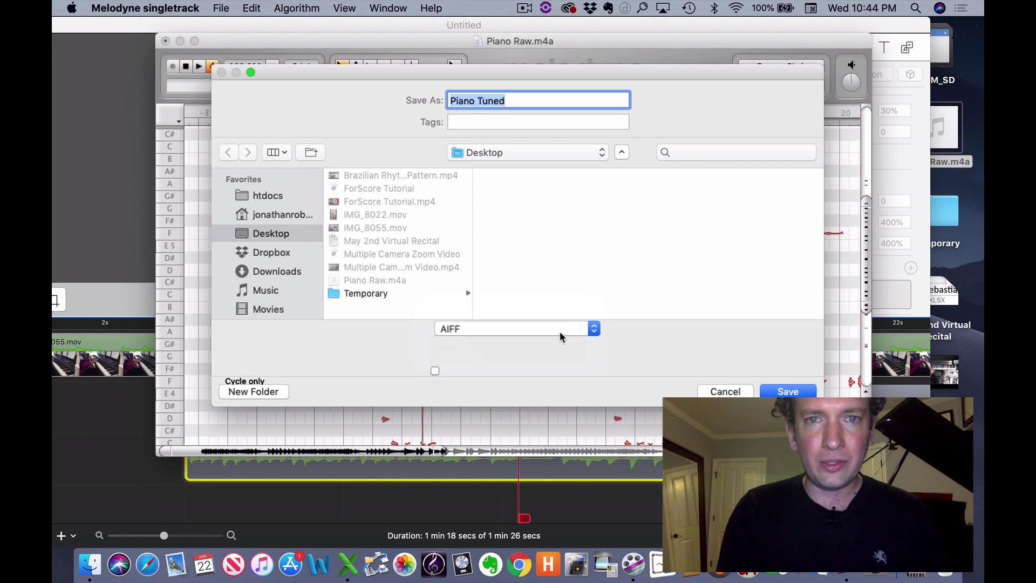
{"action": "left_click", "coordinate": [787, 392]}
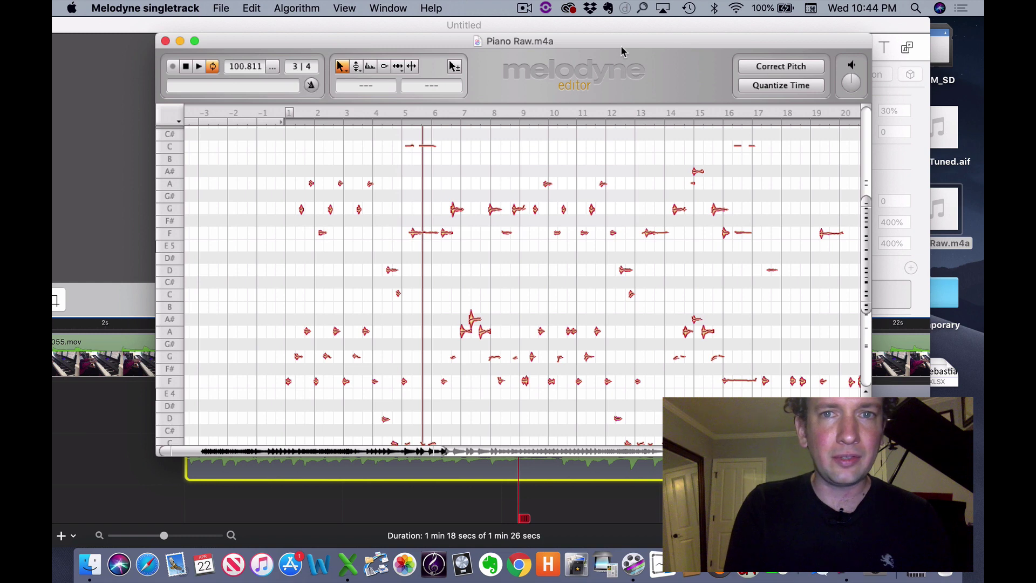
Quit Melodyne and delete the original 'Audio from IMG_8022.mp4' clip in ScreenFlow.
{"action": "left_click_drag", "start_coordinate": [621, 52], "coordinate": [653, 51]}
{"action": "left_click", "coordinate": [145, 8]}
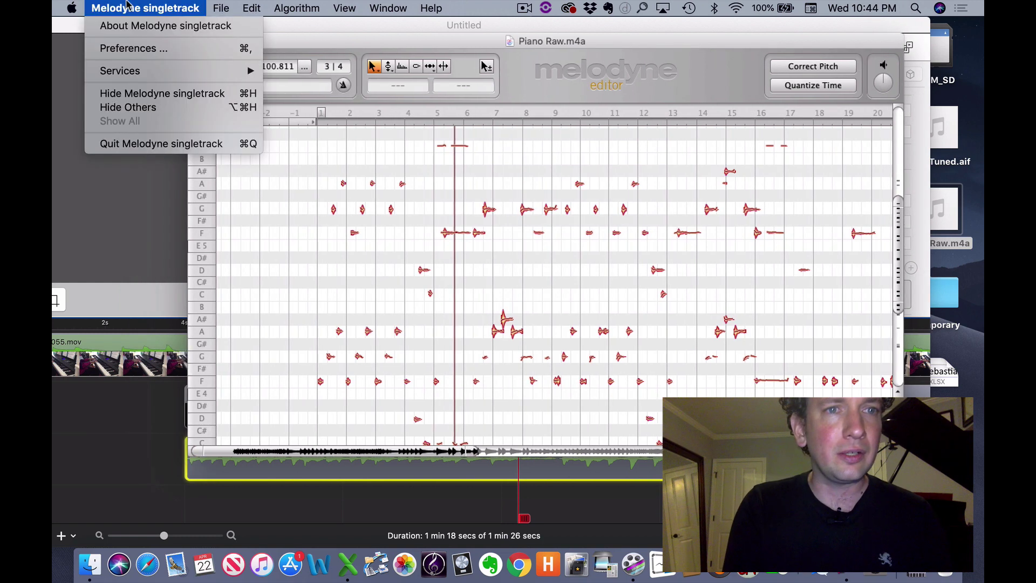
{"action": "left_click", "coordinate": [162, 146]}
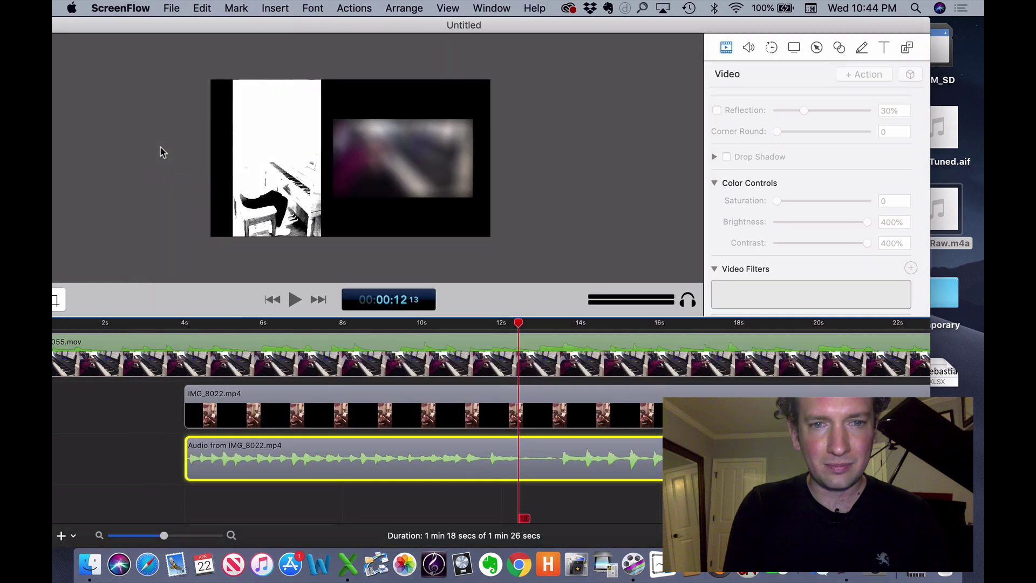
{"action": "left_click_drag", "start_coordinate": [379, 26], "coordinate": [459, 31]}
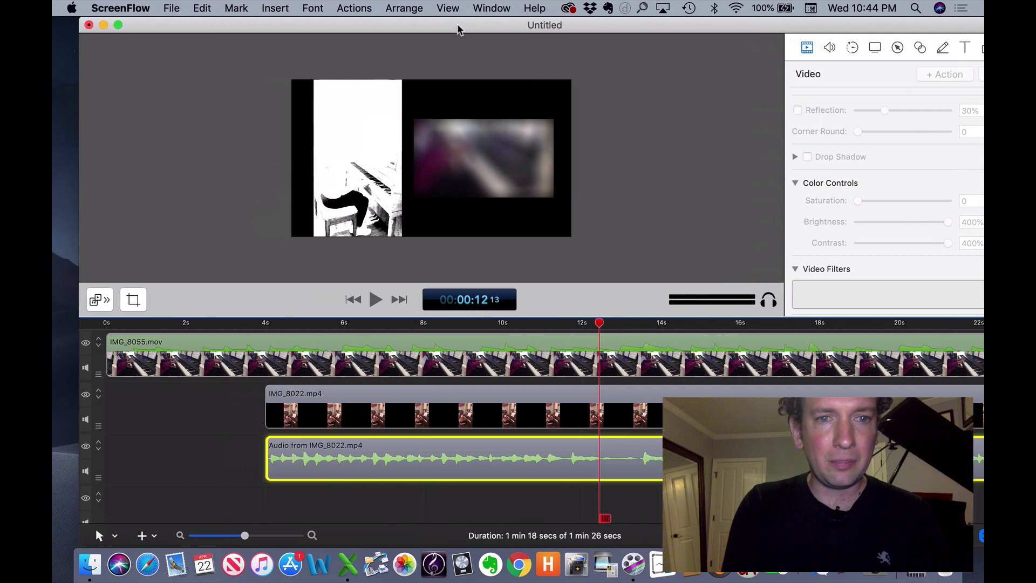
{"action": "mouse_move", "coordinate": [351, 459]}
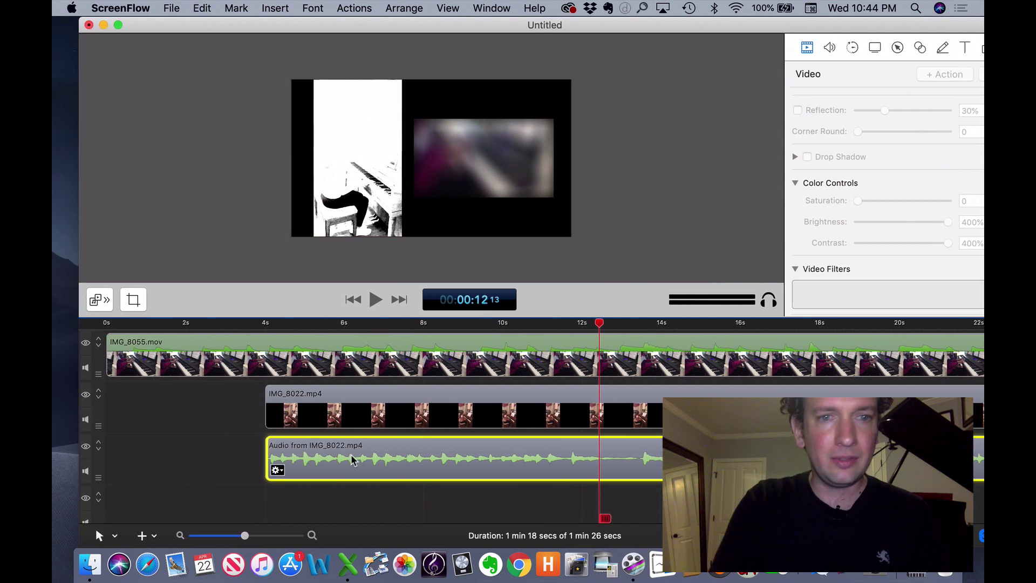
{"action": "key", "text": "Delete"}
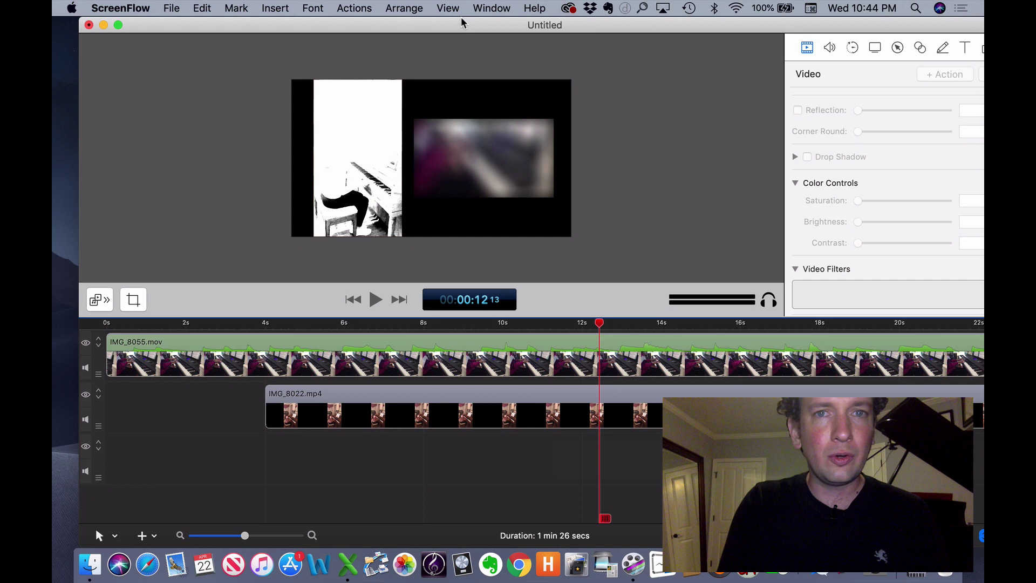
Drag Piano Tuned.aif from the Desktop onto the timeline and select the new audio clip.
{"action": "mouse_move", "coordinate": [462, 23]}
{"action": "left_mouse_down"}
{"action": "mouse_move", "coordinate": [202, 33]}
{"action": "mouse_move", "coordinate": [310, 28]}
{"action": "left_mouse_up"}
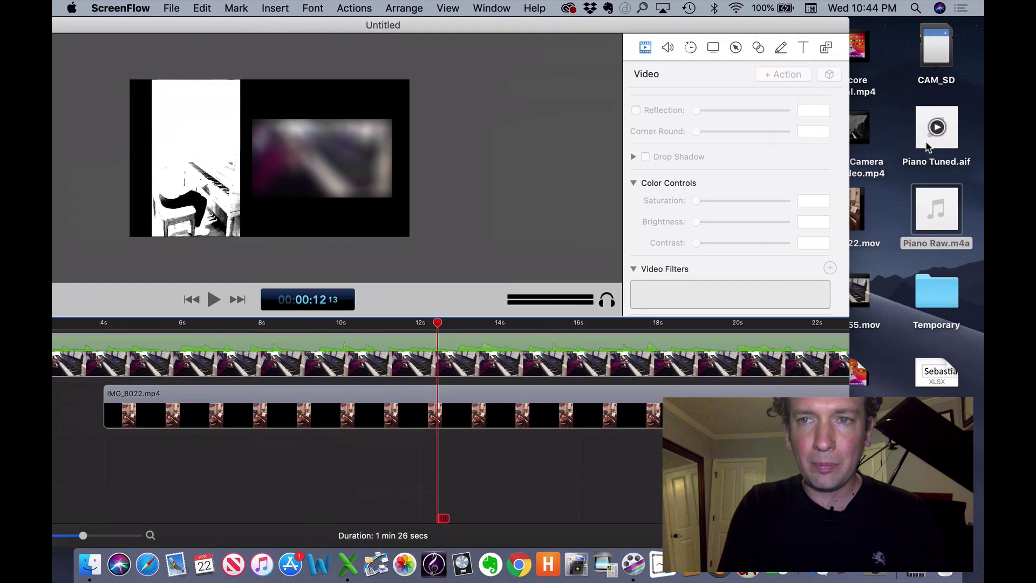
{"action": "mouse_move", "coordinate": [937, 130]}
{"action": "left_mouse_down"}
{"action": "mouse_move", "coordinate": [486, 470]}
{"action": "mouse_move", "coordinate": [174, 466]}
{"action": "left_mouse_up"}
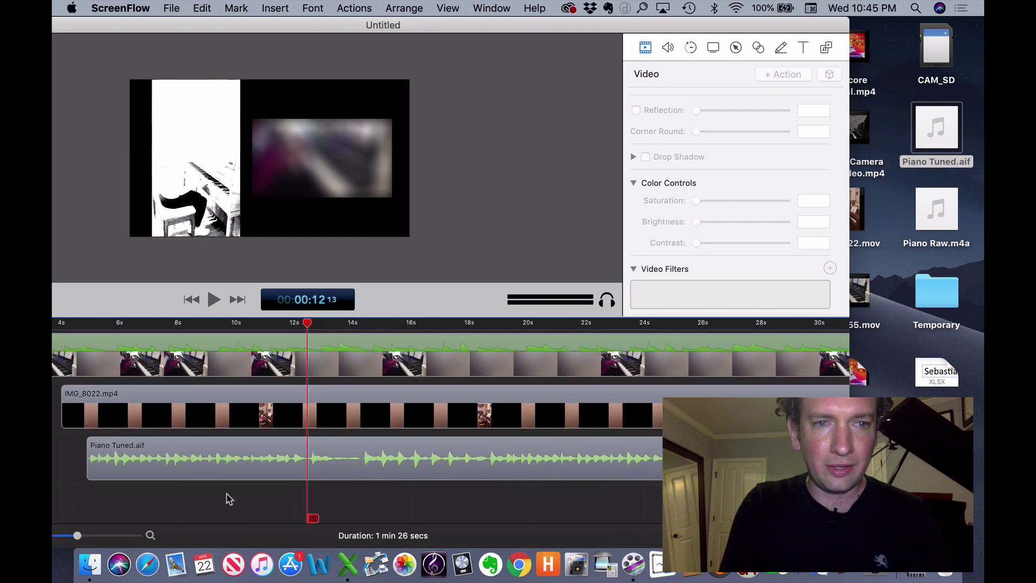
{"action": "scroll", "coordinate": [228, 498], "scroll_direction": "down", "scroll_amount": 5}
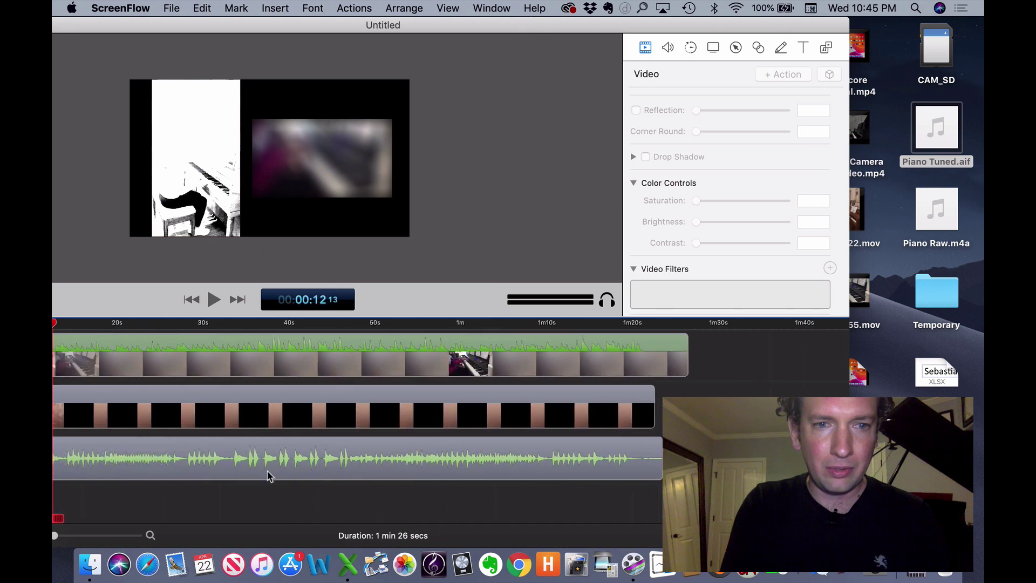
{"action": "left_click", "coordinate": [270, 470]}
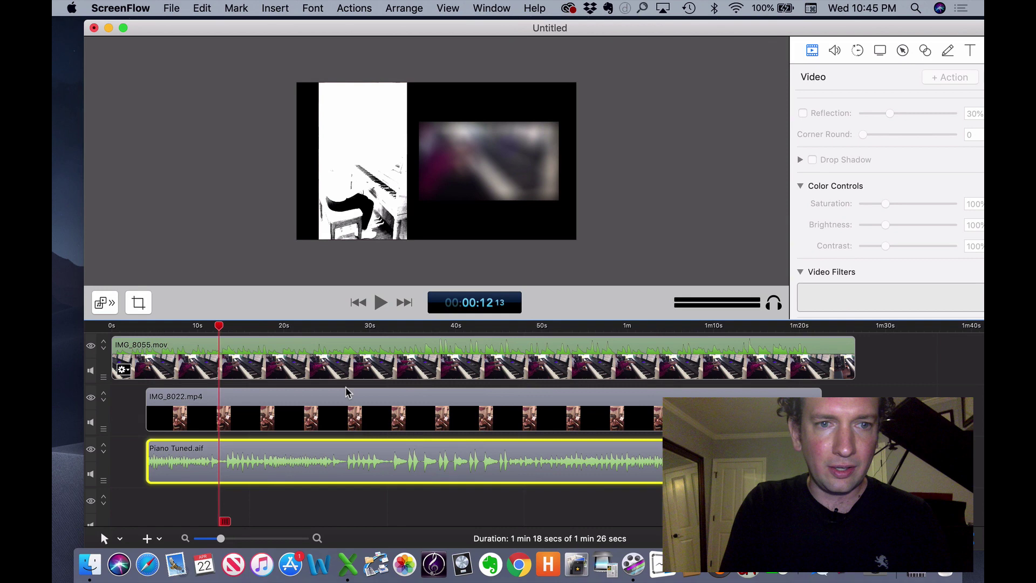
{"action": "scroll", "coordinate": [346, 393], "scroll_direction": "up", "scroll_amount": 5}
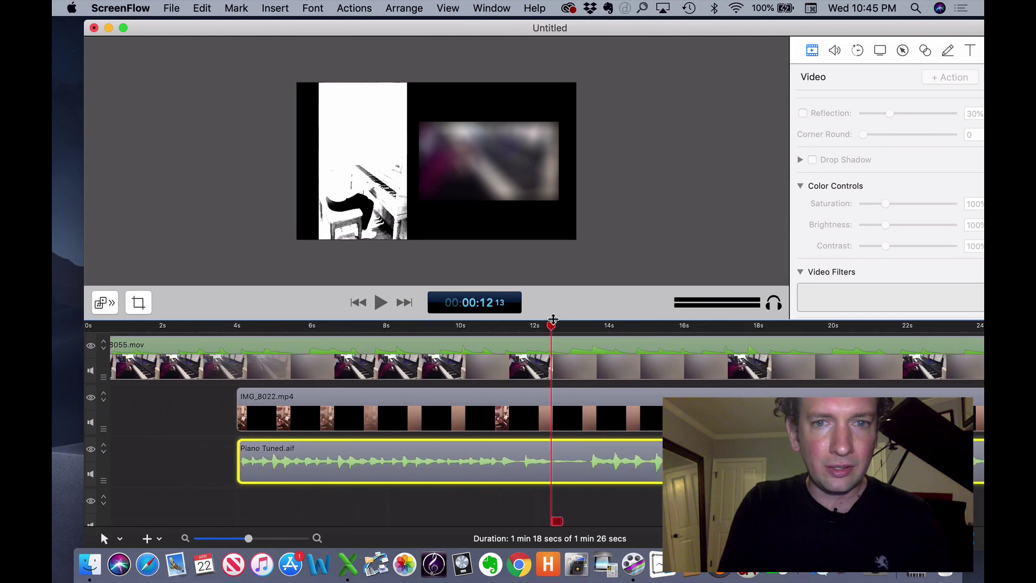
{"action": "key", "text": "Home"}
{"action": "key", "text": "space"}
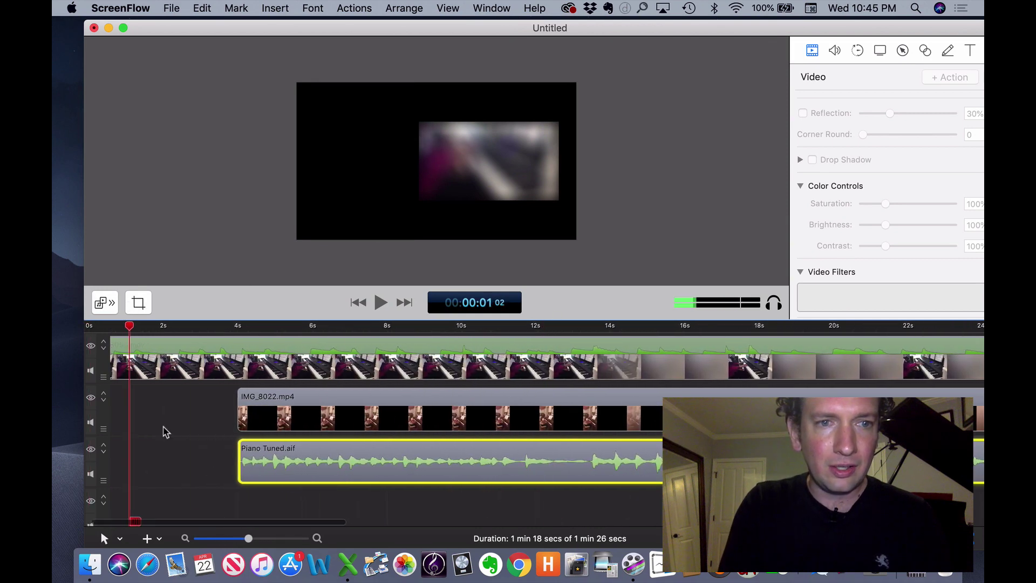
{"action": "scroll", "coordinate": [164, 431], "scroll_direction": "up", "scroll_amount": 1}
{"action": "left_click", "coordinate": [126, 327]}
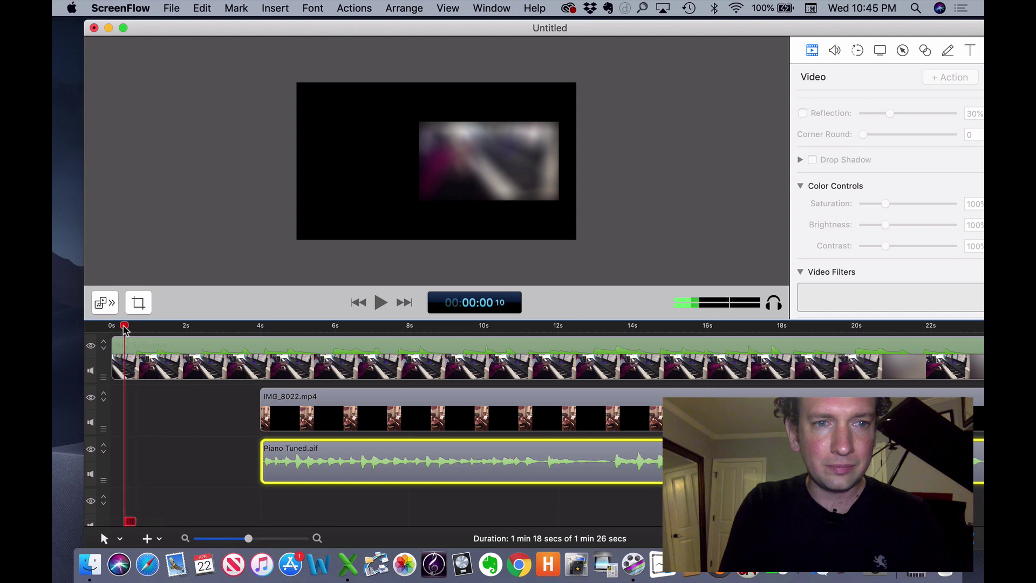
{"action": "left_click", "coordinate": [179, 225]}
{"action": "key", "text": "space"}
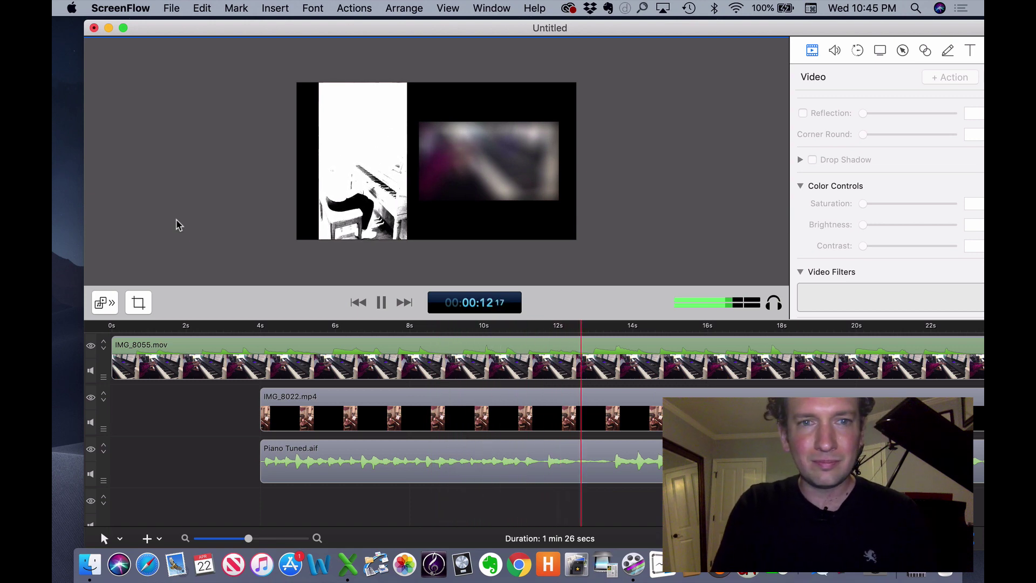
{"action": "key", "text": "space"}
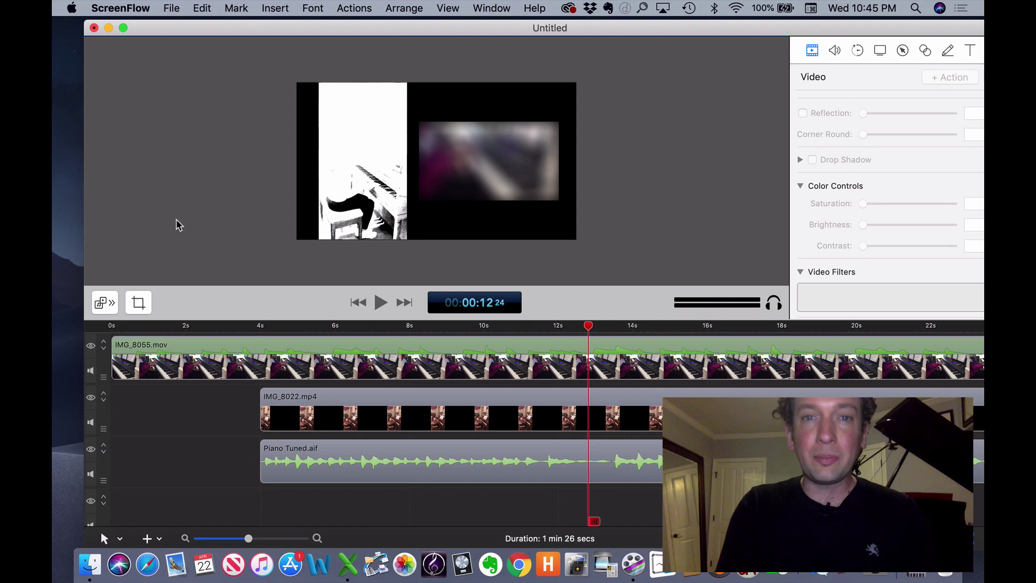